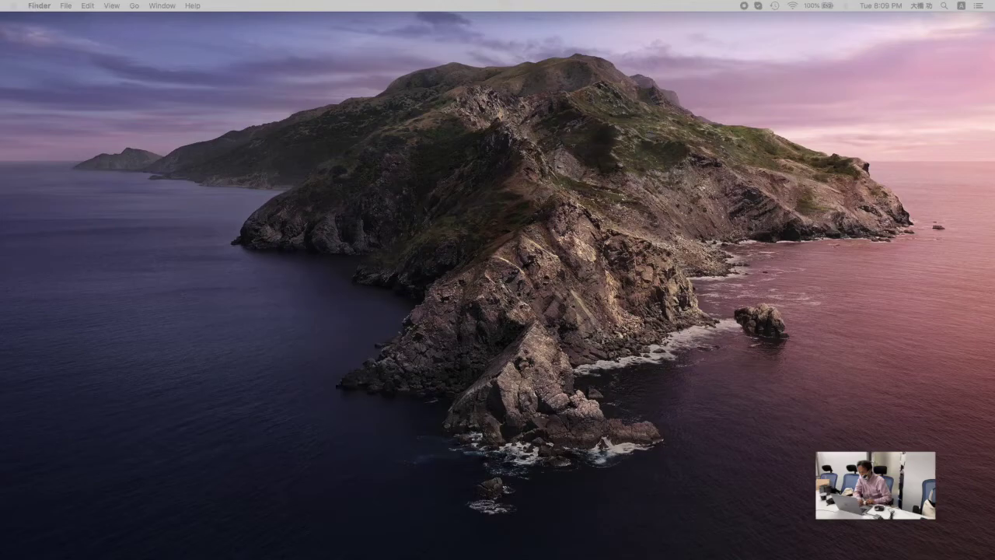
# - Switch to the collab_filter workbook in Excel and move and enlarge its window to fill most of the desktop
pyautogui.press('super+Tab')
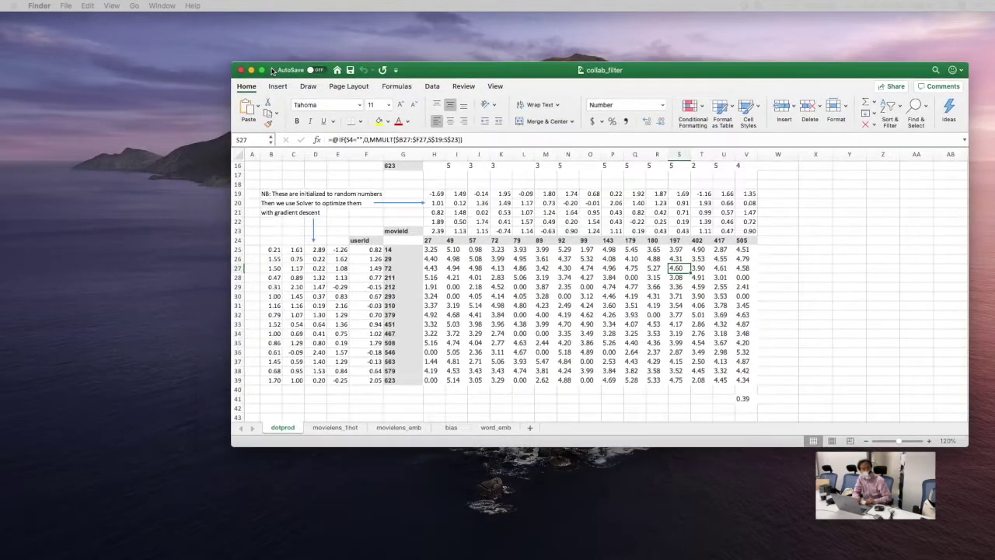
pyautogui.moveTo(457, 74); pyautogui.dragTo(251, 25)
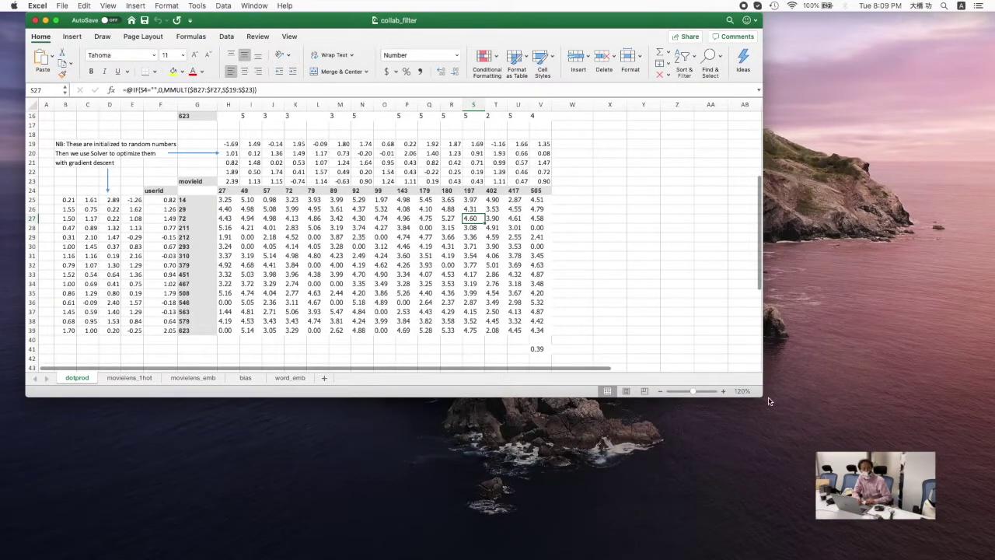
pyautogui.moveTo(768, 401); pyautogui.dragTo(974, 539)
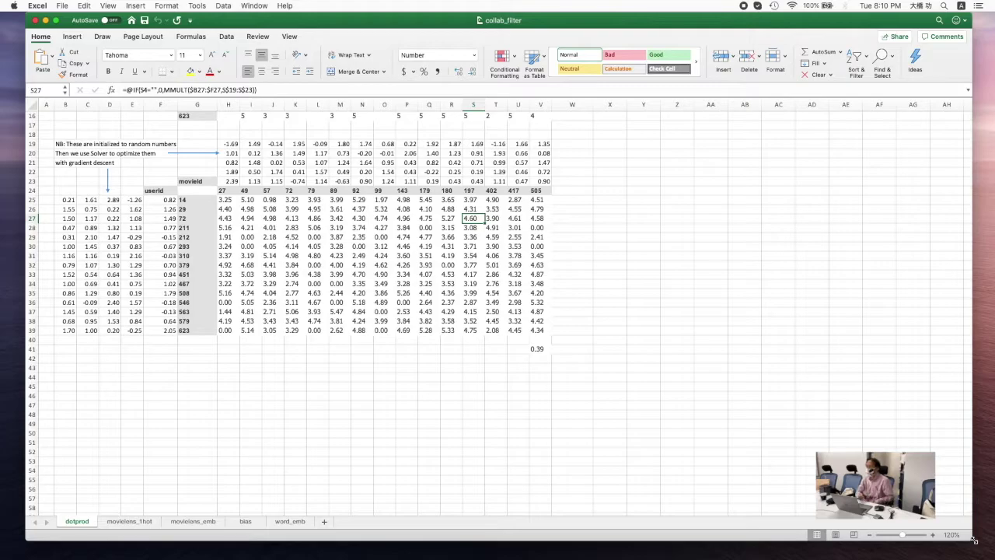
pyautogui.hotkey('ctrl', 'Right')
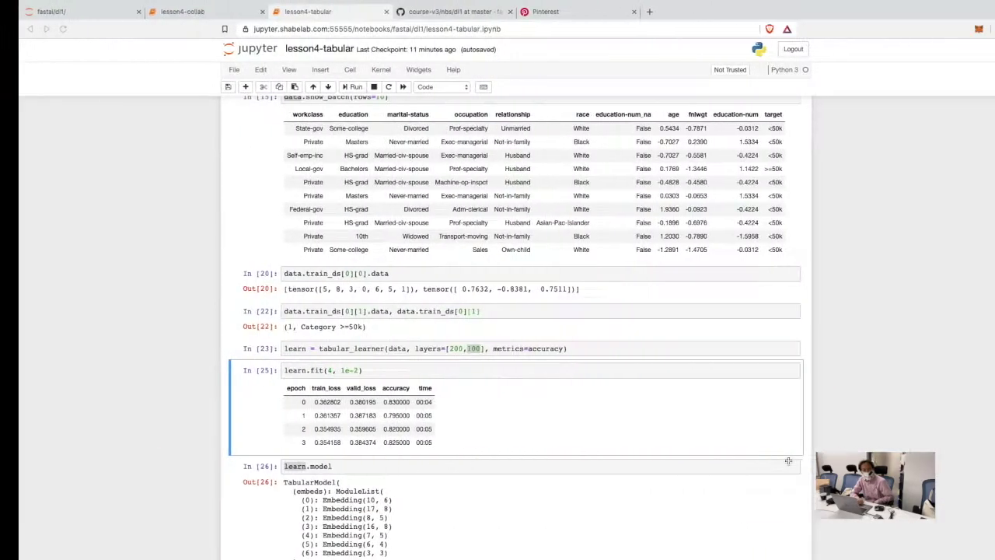
pyautogui.hotkey('ctrl', 'Left')
pyautogui.hotkey('ctrl', 'Right')
pyautogui.hotkey('ctrl', 'Right')
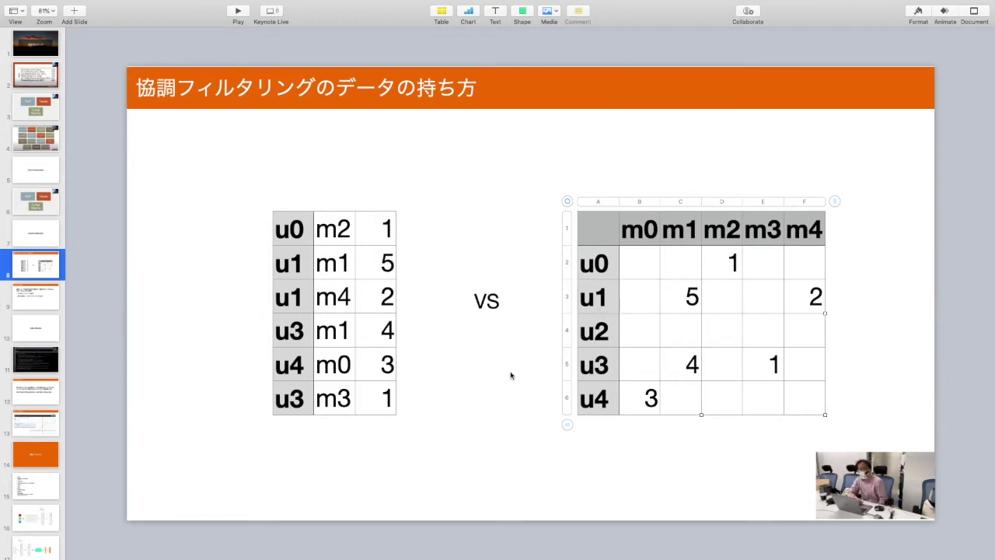
pyautogui.hotkey('ctrl', 'Left')
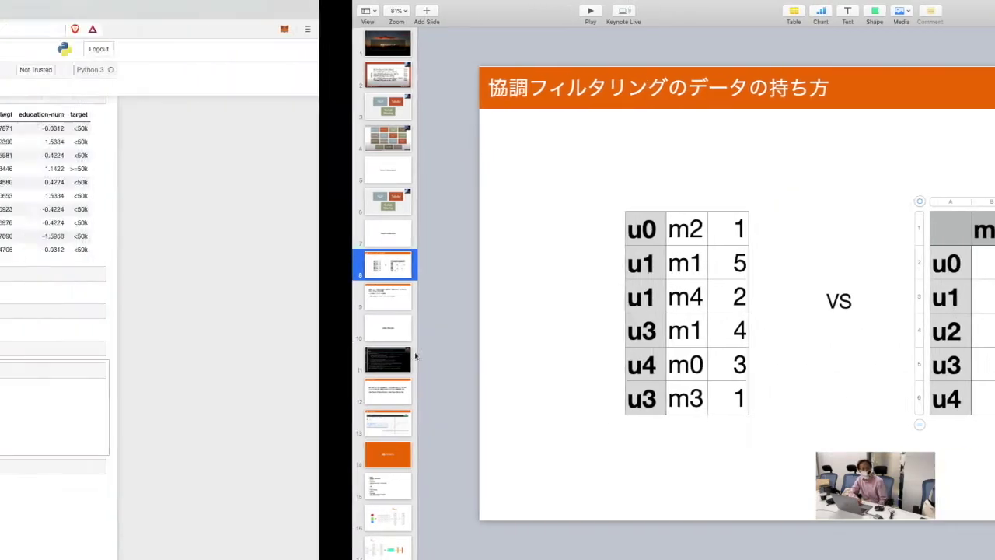
pyautogui.hotkey('ctrl', 'Left')
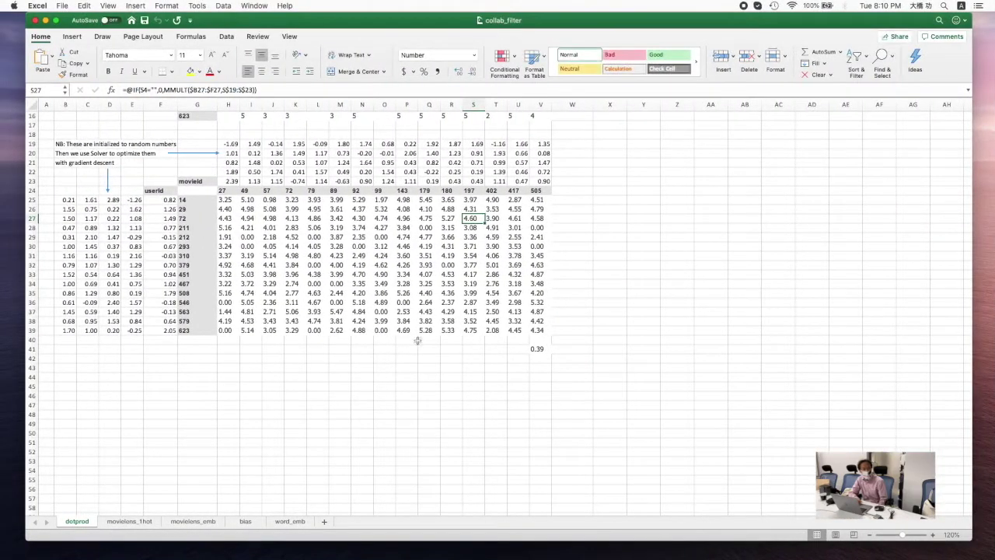
pyautogui.click(412, 341)
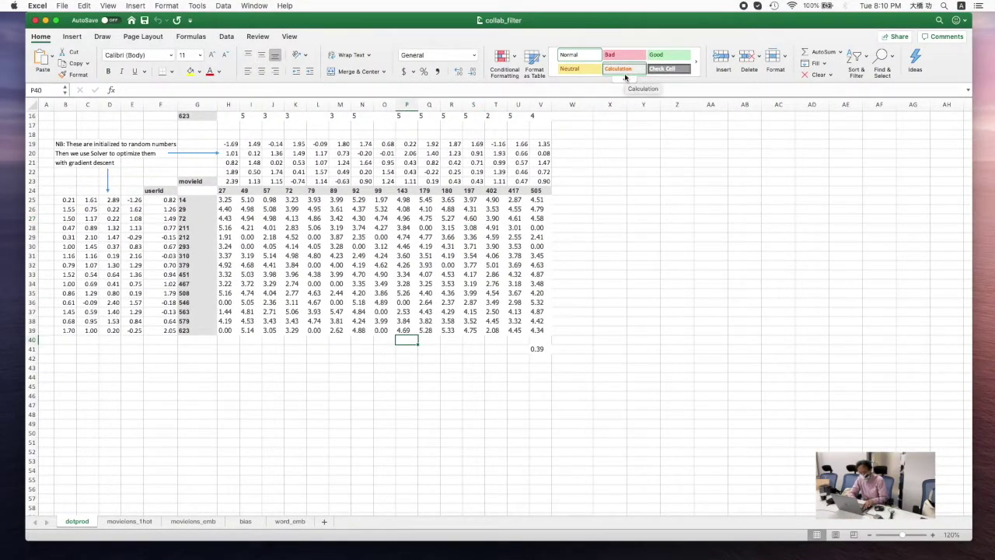
pyautogui.hotkey('ctrl', 'shift', '=')
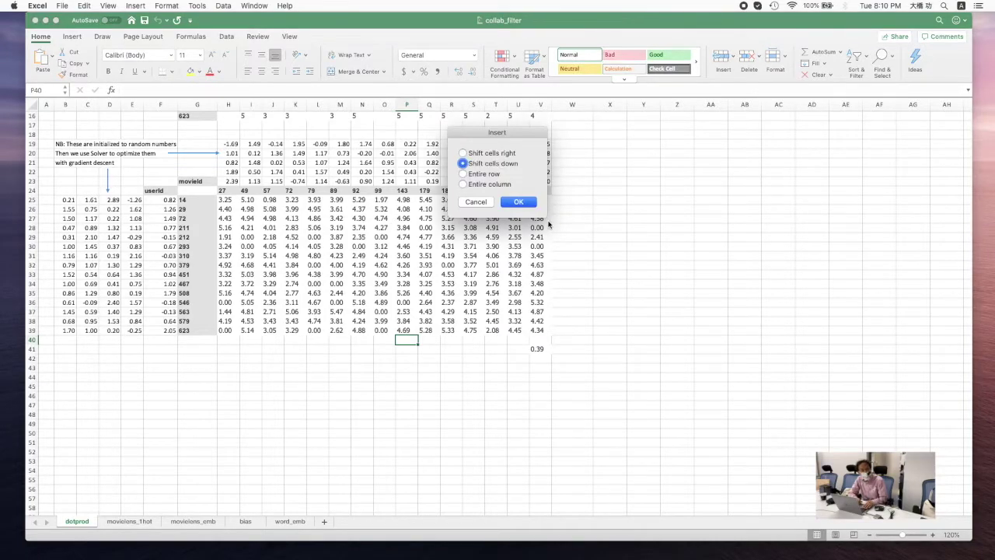
pyautogui.click(476, 201)
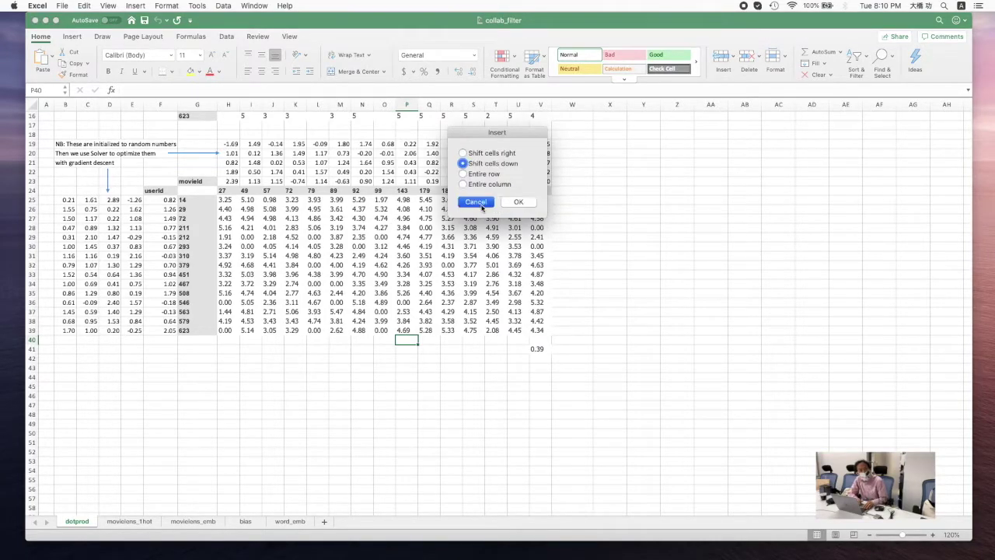
pyautogui.click(583, 125)
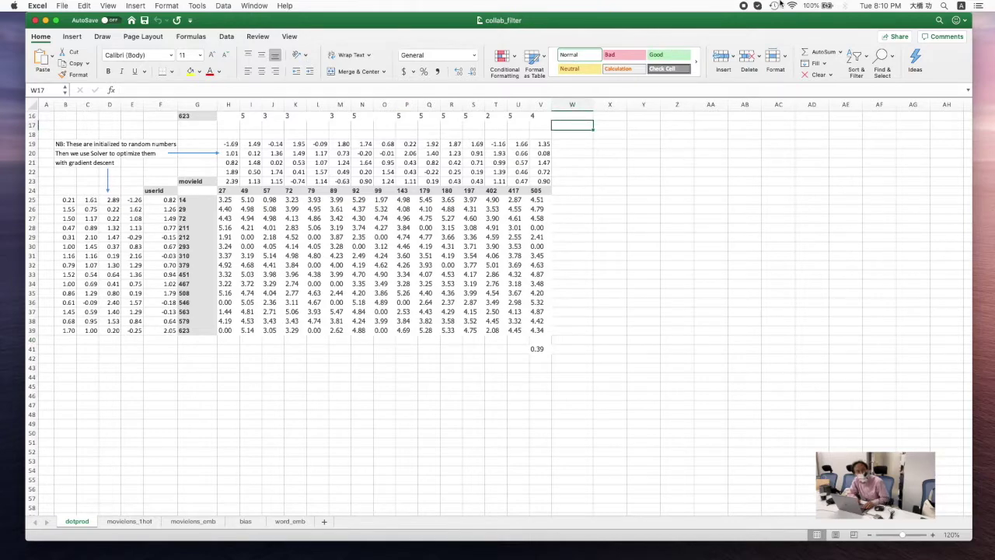
pyautogui.click(813, 6)
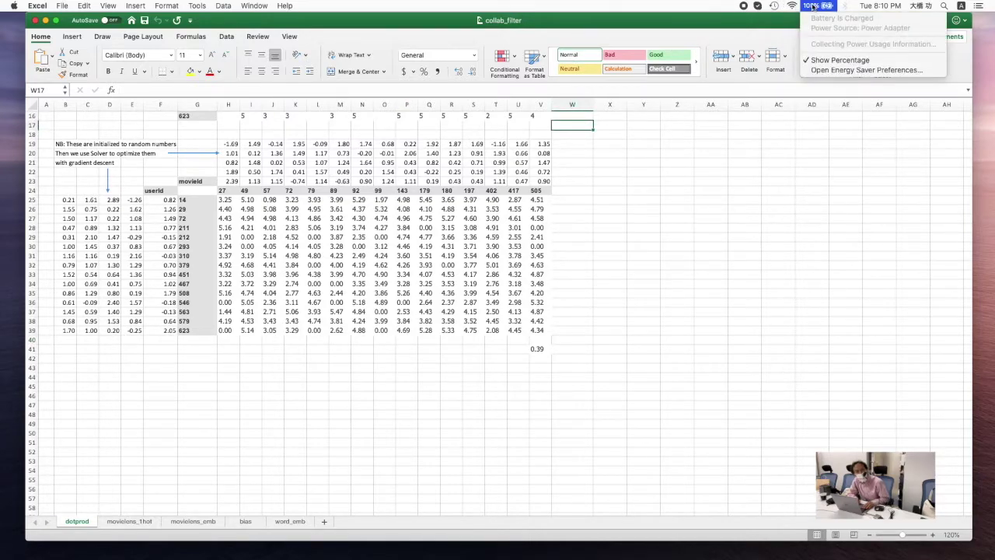
pyautogui.click(777, 162)
pyautogui.hotkey('ctrl', 'shift', '=')
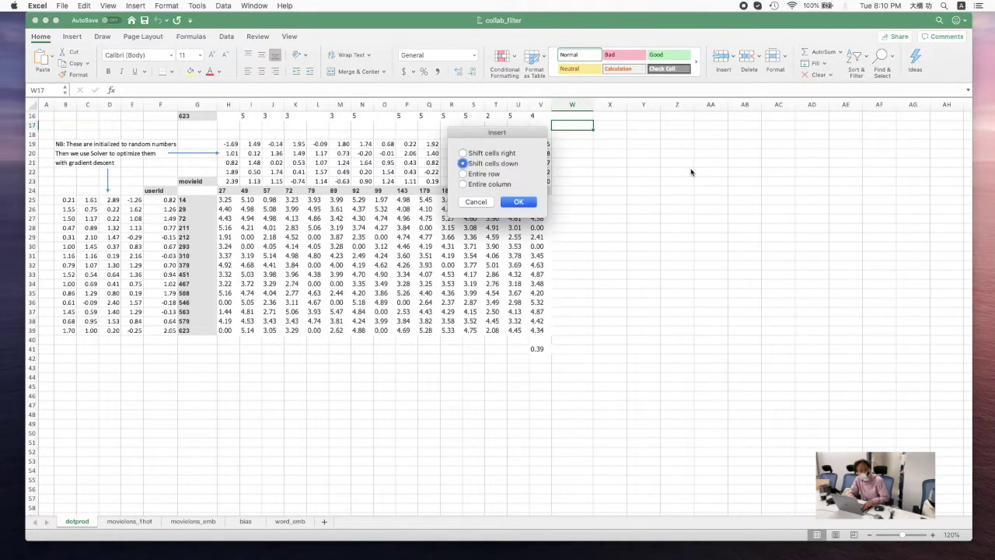
pyautogui.click(476, 204)
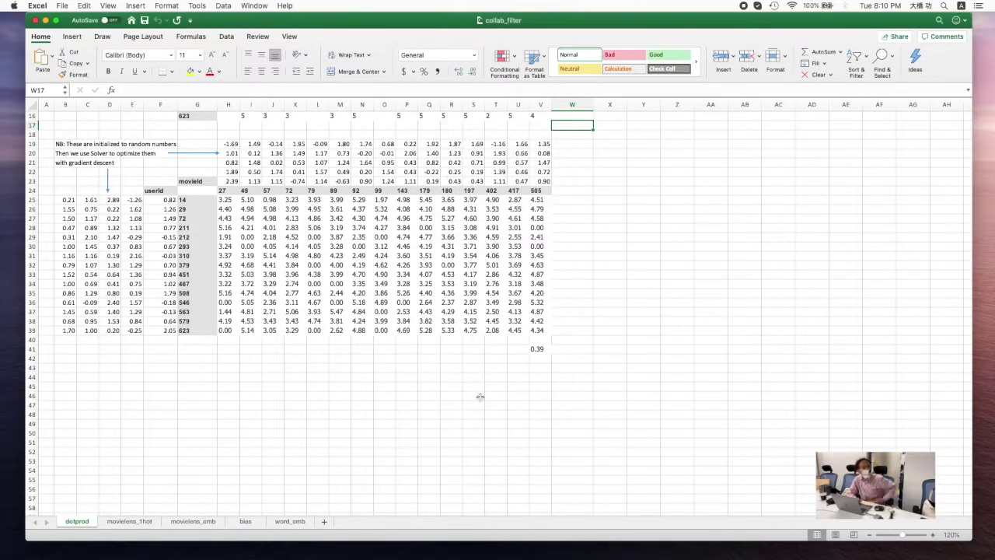
# - Examine the dotprod prediction table's formula cell H27, its userId and movieId labels, and the movie ID header range H24:V24
pyautogui.click(226, 219)
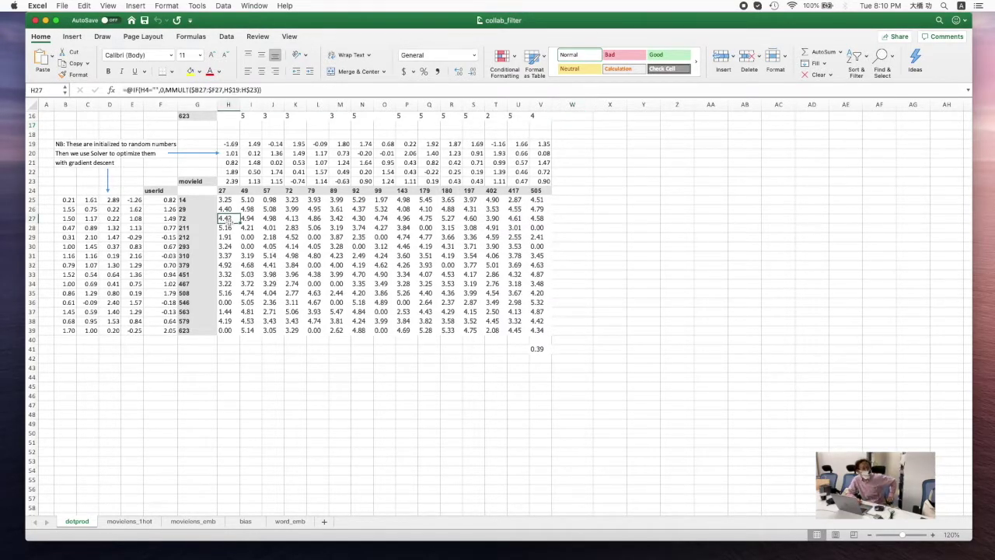
pyautogui.click(165, 200)
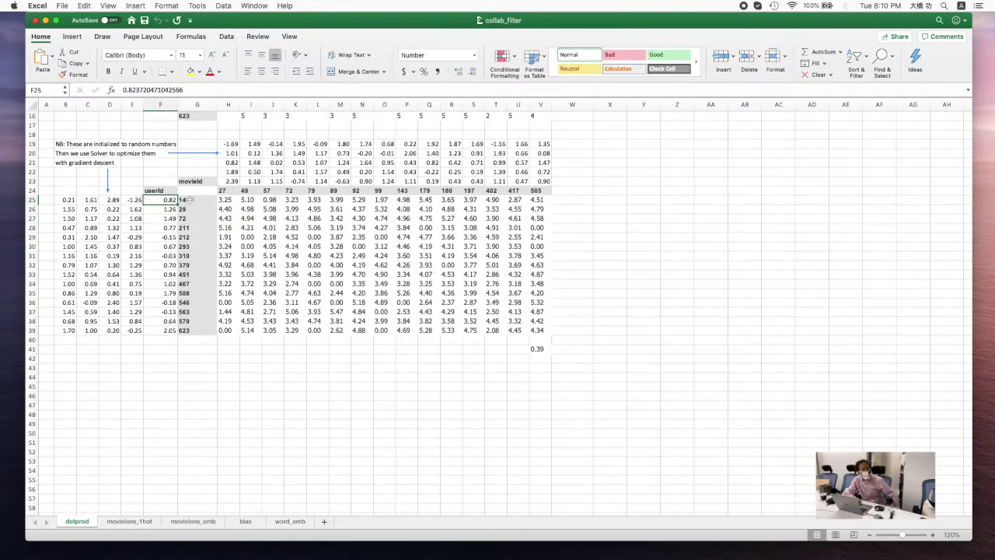
pyautogui.click(190, 181)
pyautogui.click(164, 191)
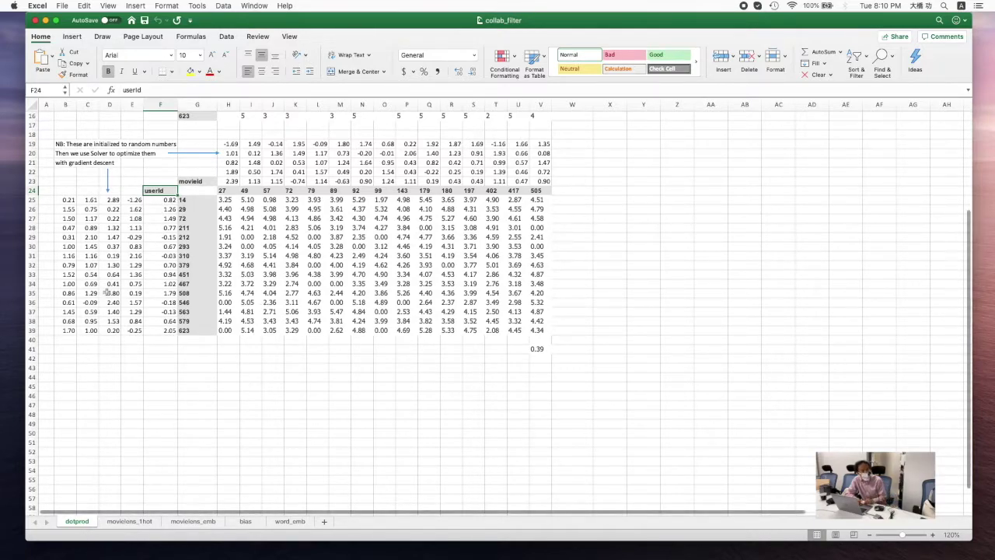
pyautogui.click(197, 200)
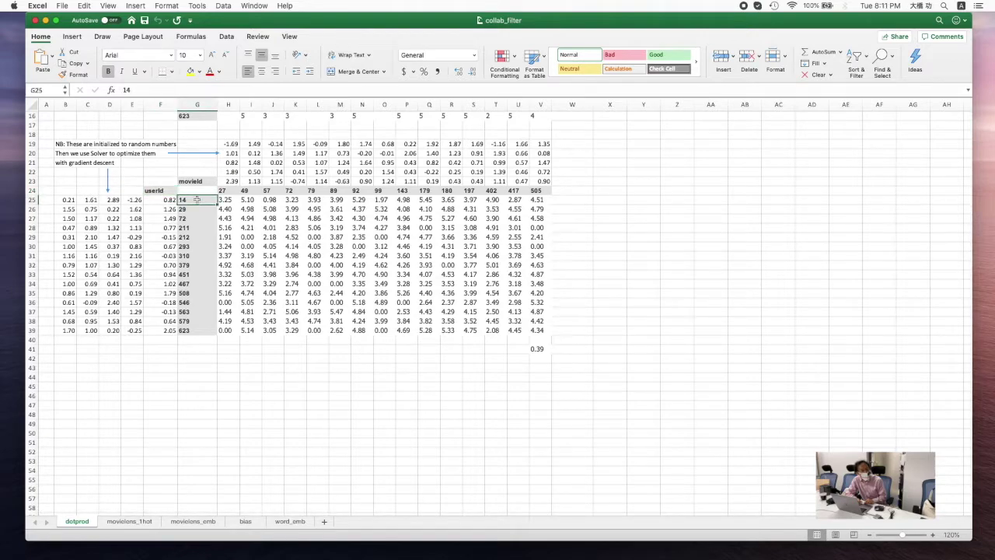
pyautogui.click(162, 192)
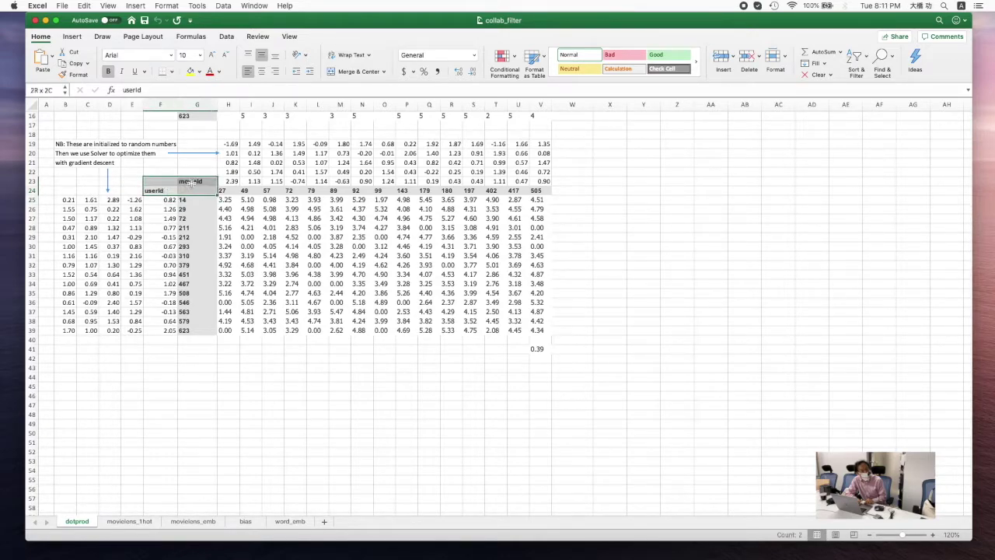
pyautogui.press('Right')
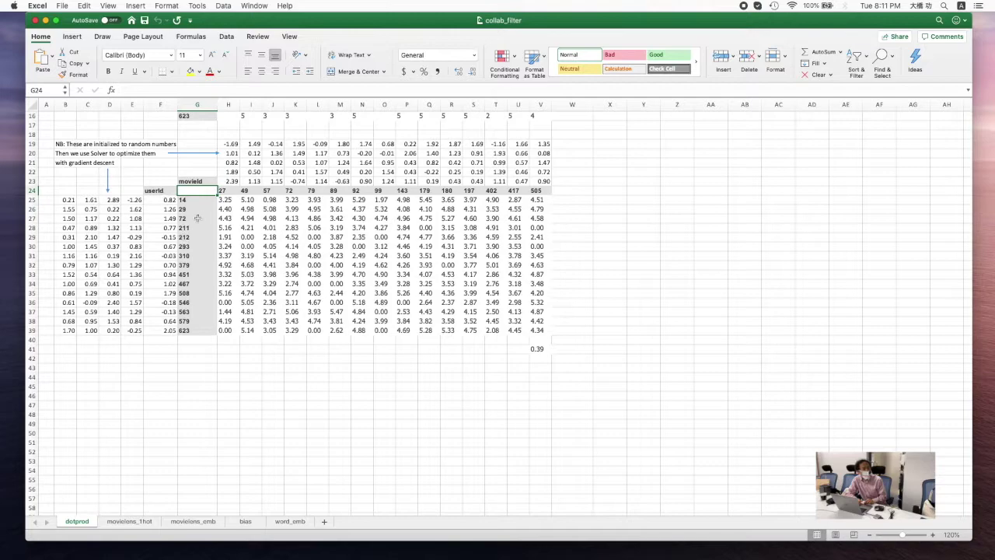
pyautogui.click(200, 218)
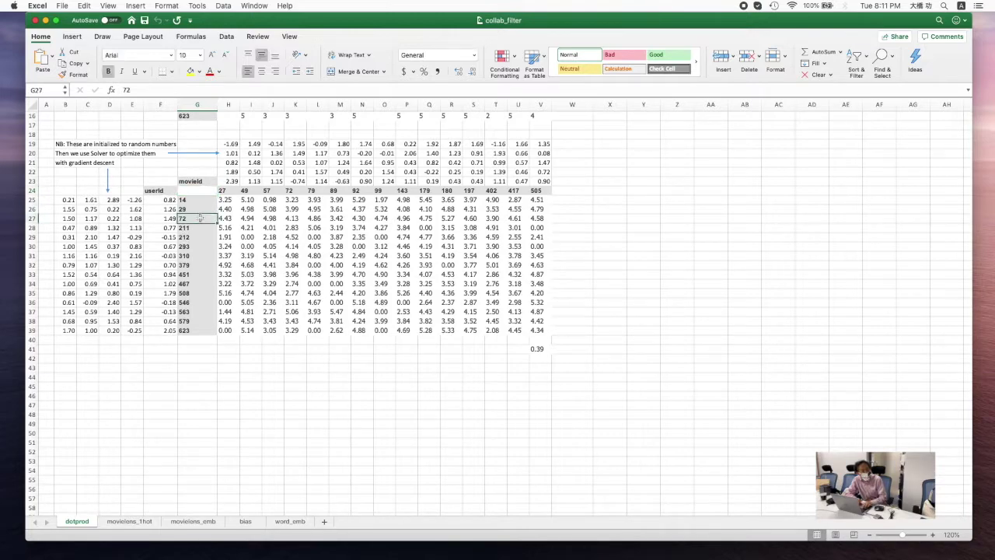
pyautogui.click(208, 199)
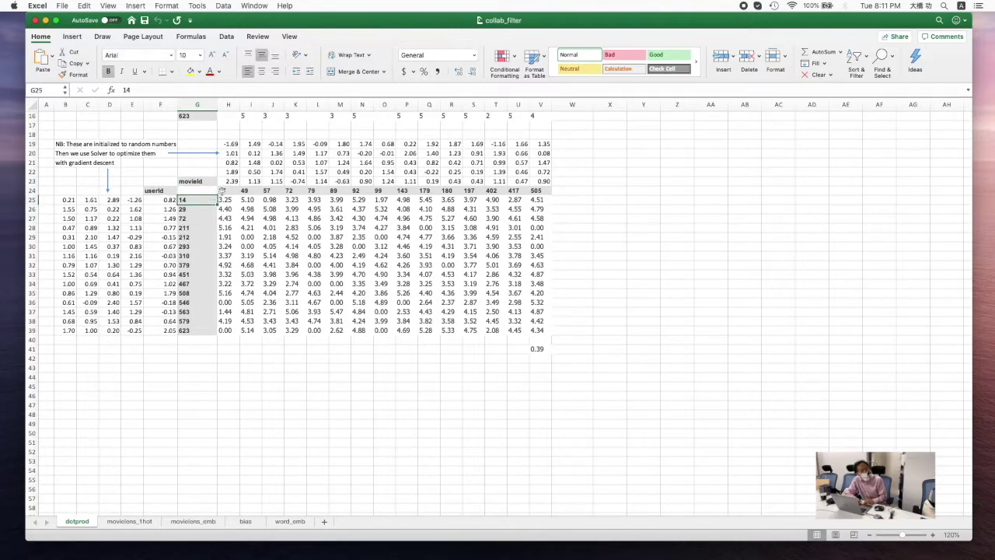
pyautogui.moveTo(225, 193); pyautogui.dragTo(544, 191)
# - Examine the movieId header row of the actual ratings table at the start of the dotprod sheet, from G1 across to R1
pyautogui.scroll(8, 231, 161)
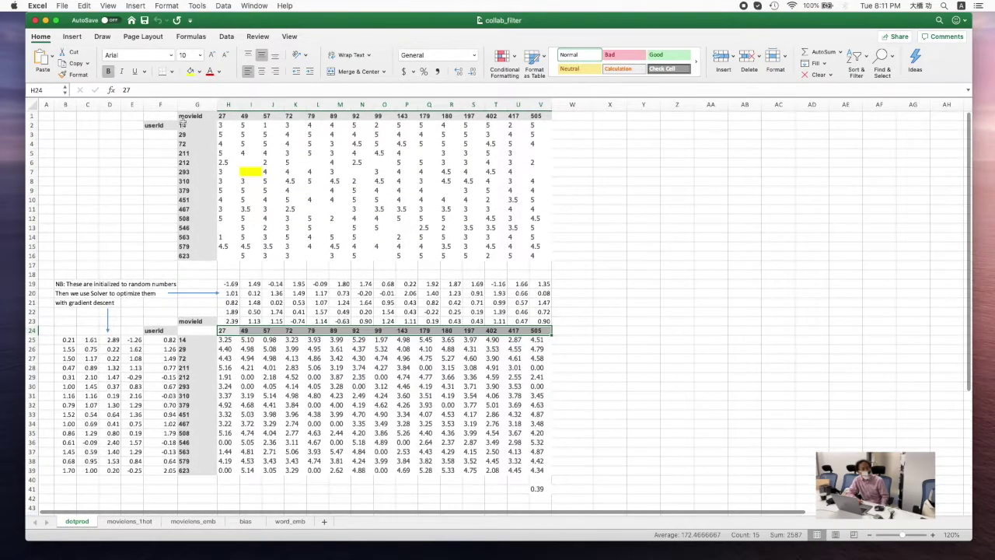
pyautogui.click(190, 116)
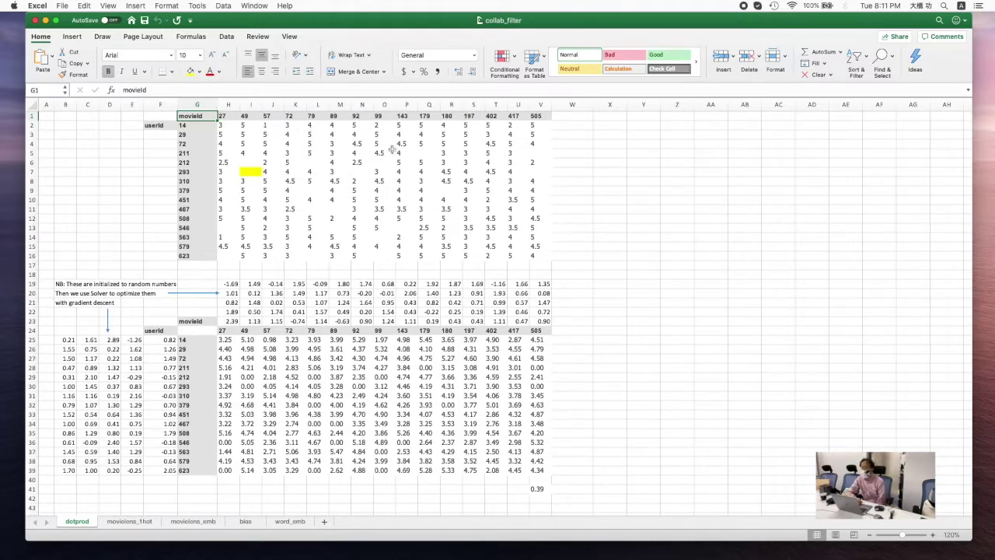
pyautogui.click(222, 116)
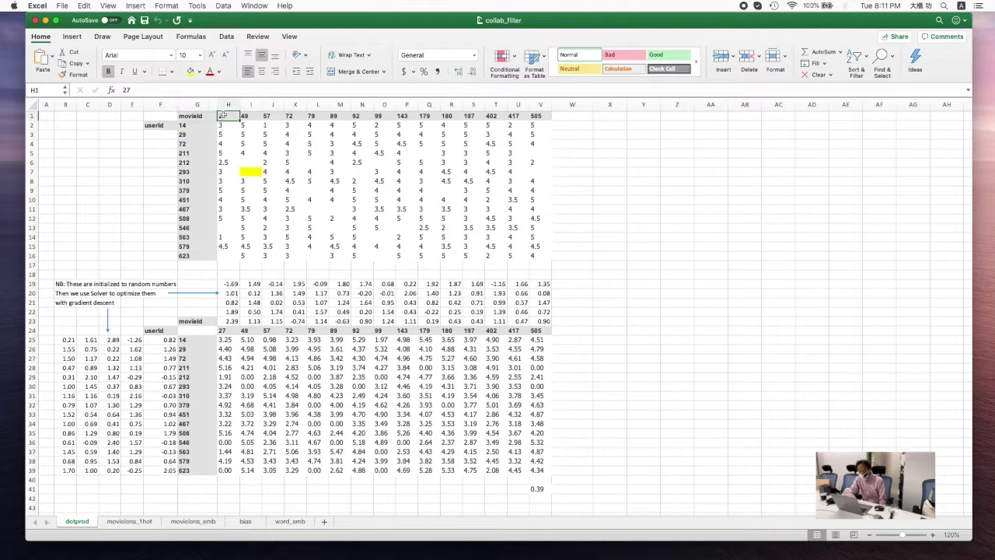
pyautogui.press('Right')
pyautogui.press('Right')
pyautogui.press('Right')
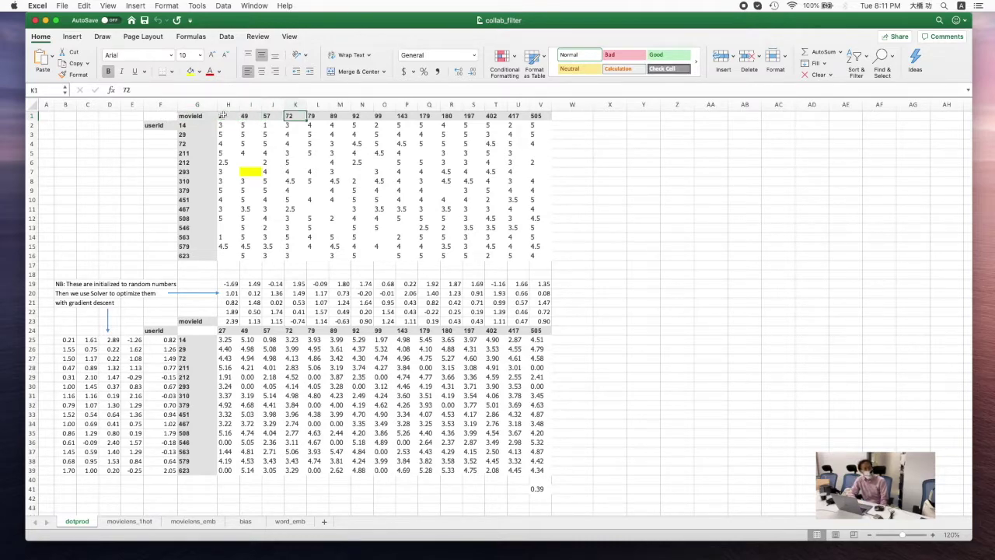
pyautogui.press('Right')
pyautogui.press('Right')
pyautogui.press('Right')
pyautogui.press('Right')
pyautogui.press('Right')
pyautogui.press('Right')
pyautogui.press('Right')
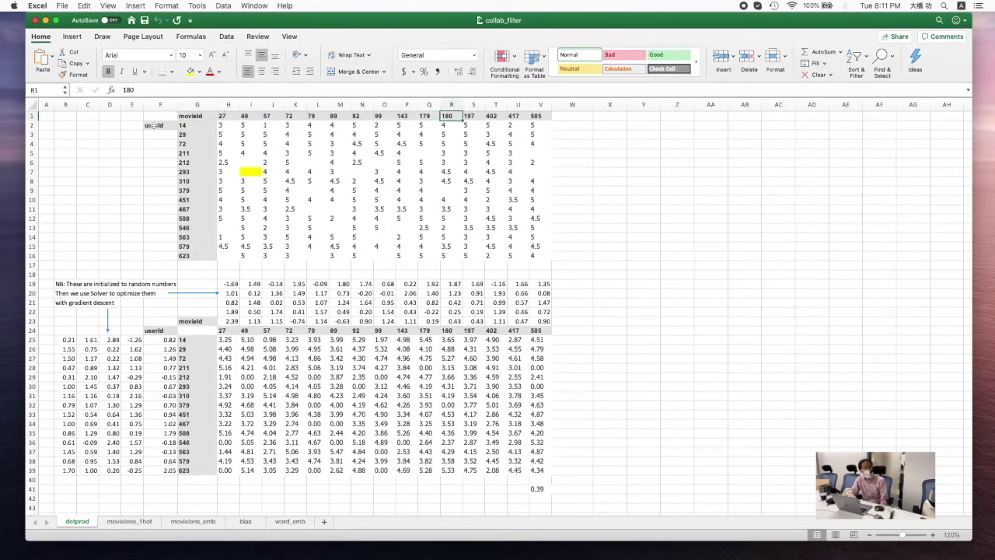
# - Examine the userId label and the user IDs listed down column G of the ratings table
pyautogui.click(154, 126)
pyautogui.click(199, 123)
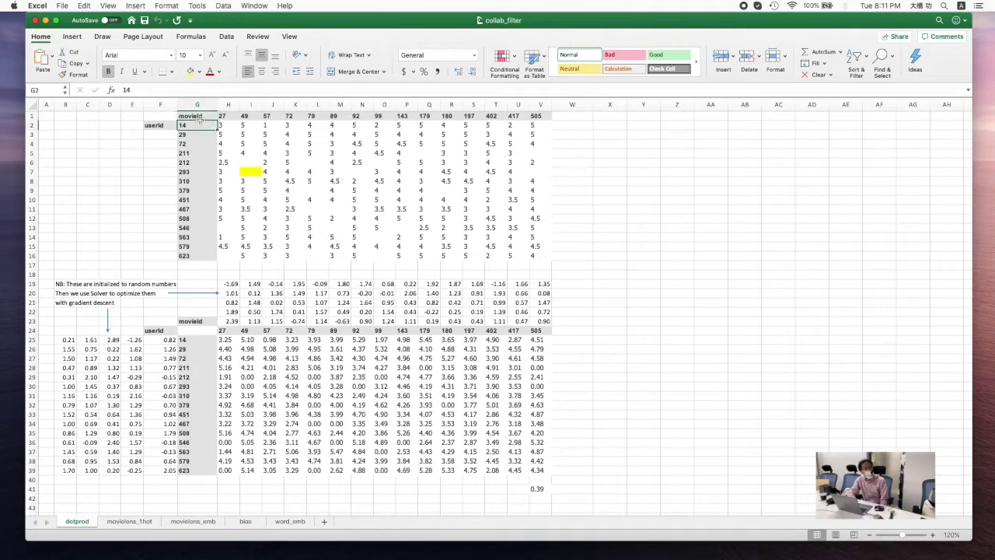
pyautogui.press('Down')
pyautogui.press('Down')
pyautogui.press('Down')
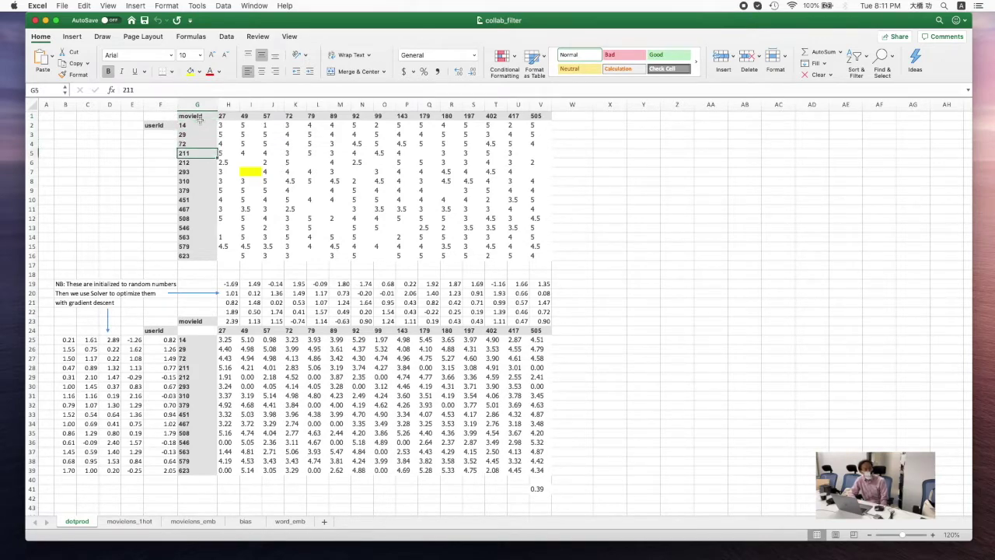
pyautogui.press('Down')
pyautogui.press('Down')
# - Inspect individual user ratings in the ratings table, such as K4, N6, O8 and R8, and the blank cell I6
pyautogui.click(243, 126)
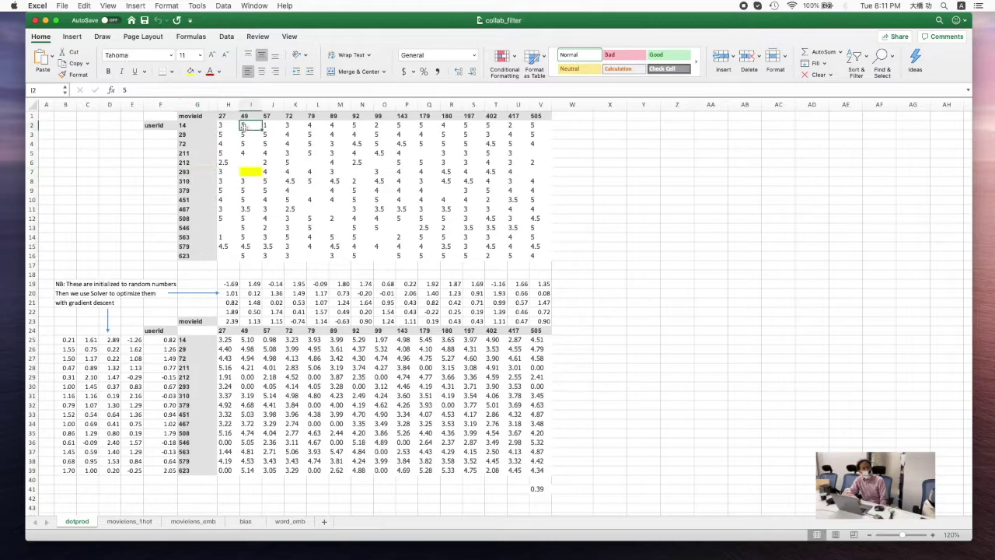
pyautogui.click(243, 144)
pyautogui.click(295, 144)
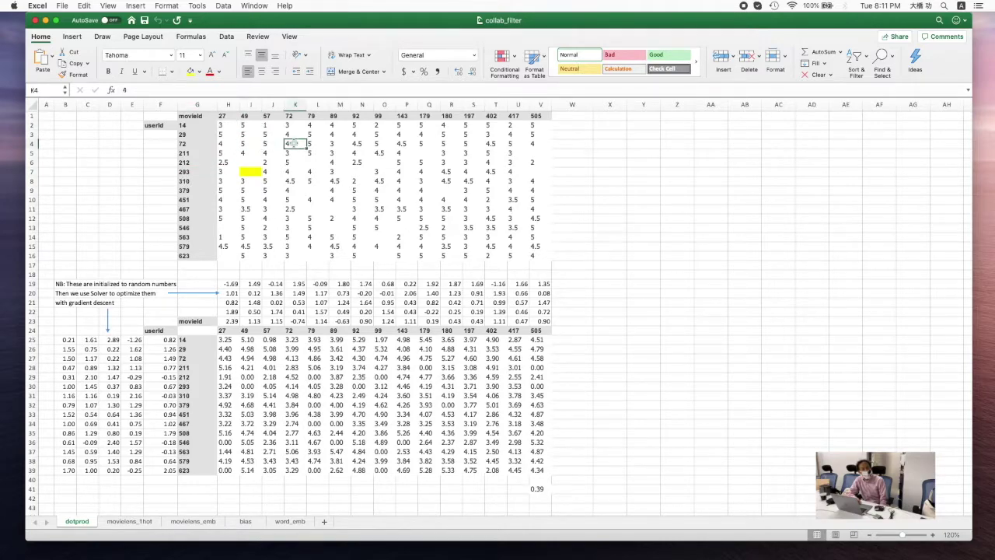
pyautogui.click(319, 144)
pyautogui.click(319, 153)
pyautogui.click(361, 163)
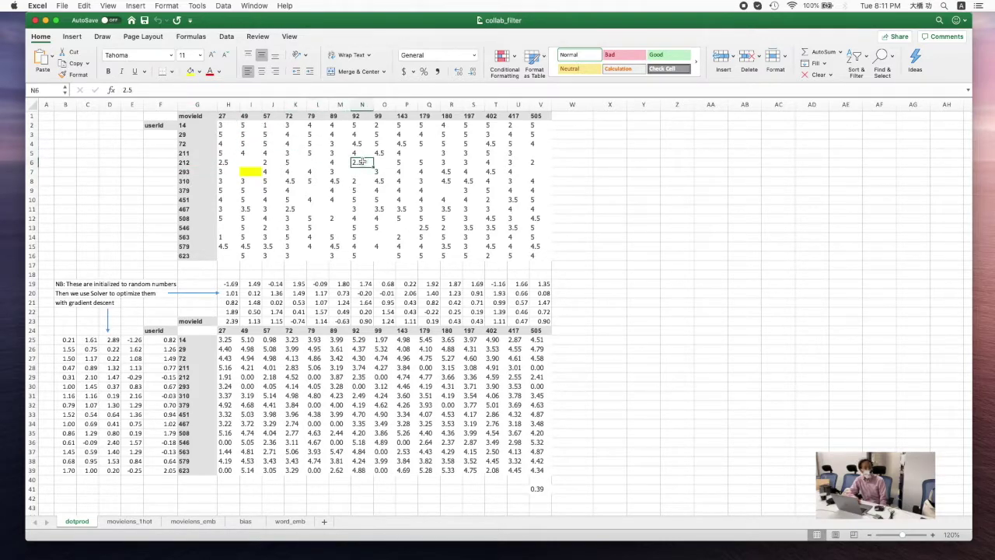
pyautogui.click(384, 180)
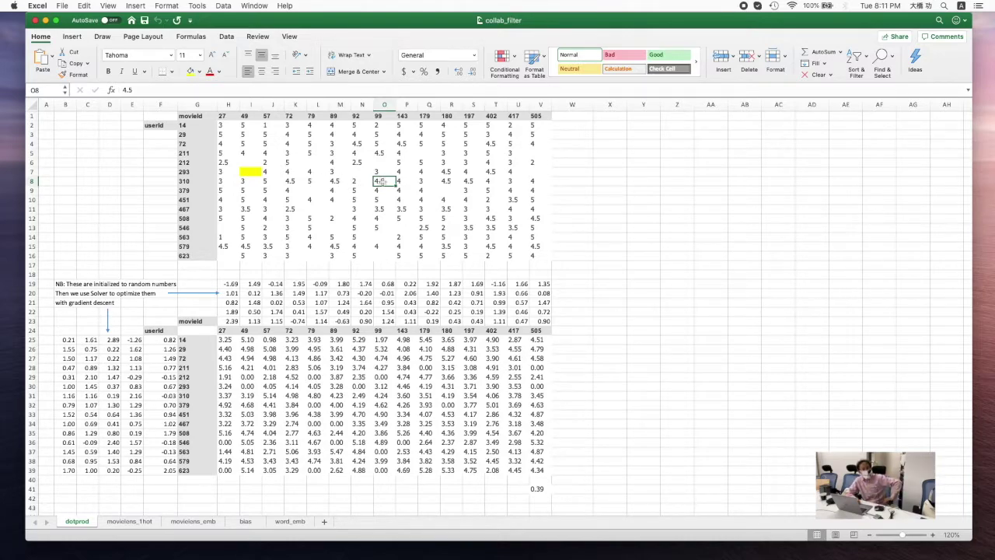
pyautogui.click(449, 179)
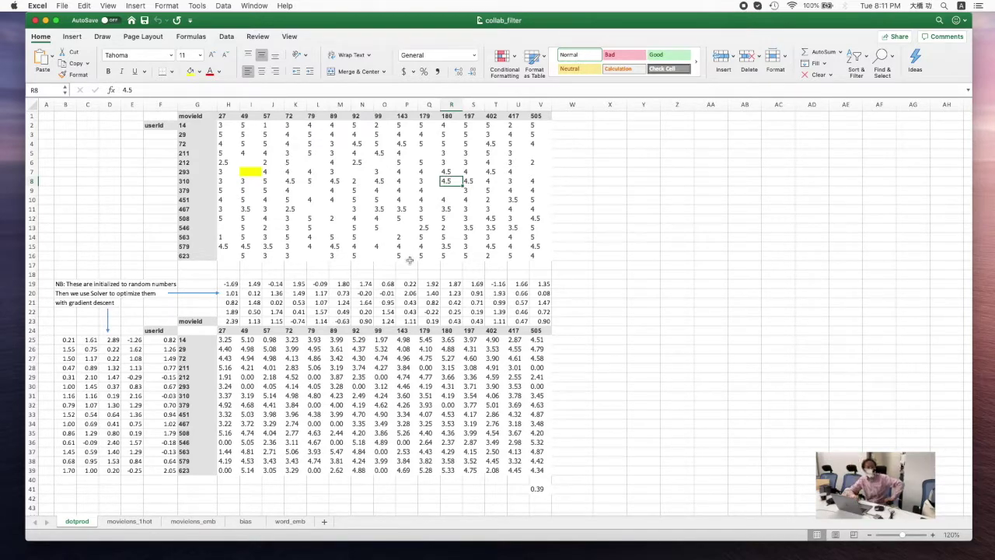
pyautogui.click(253, 170)
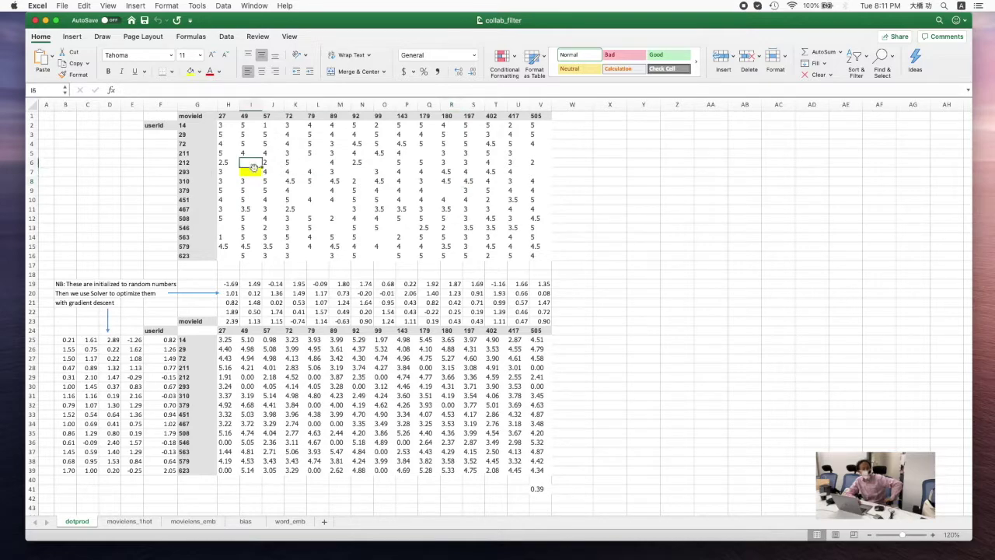
# - Examine user 293's ID, the header for movie 49, and that movie's ratings down column I from I8 to I16
pyautogui.click(182, 172)
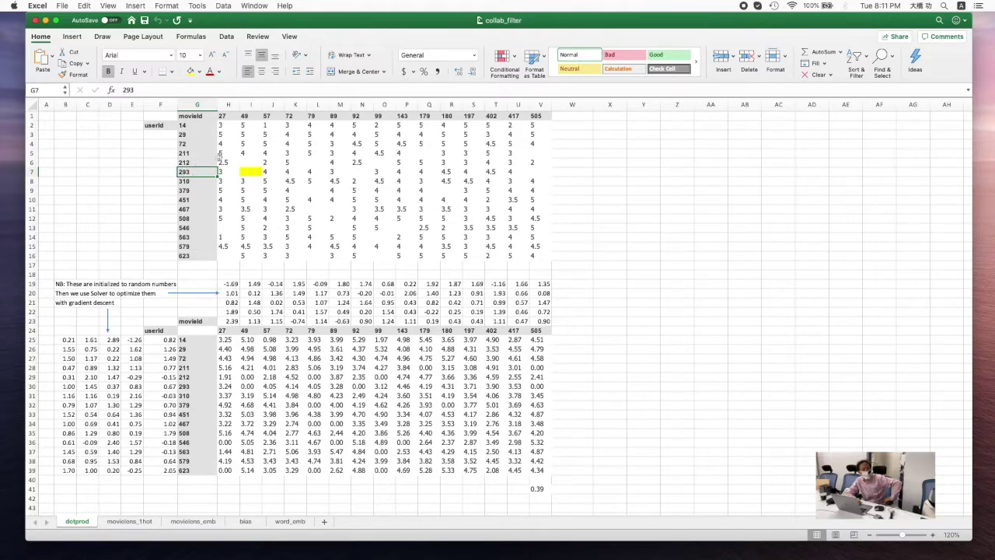
pyautogui.click(244, 116)
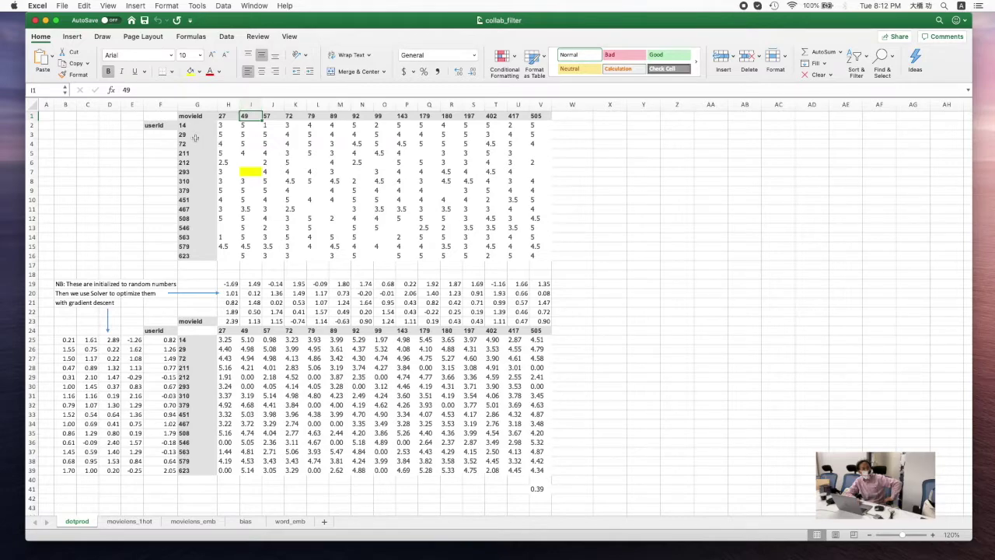
pyautogui.click(253, 183)
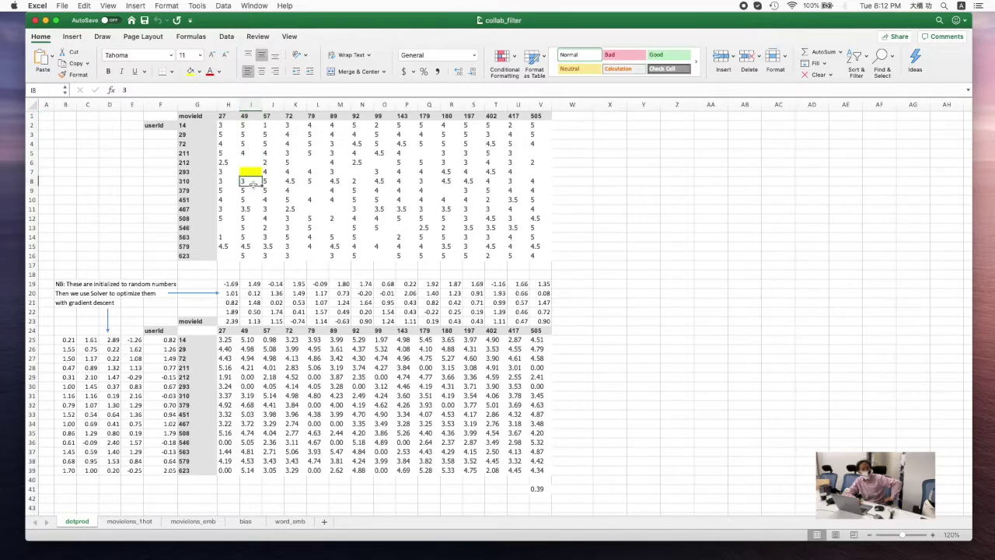
pyautogui.press('Down')
pyautogui.press('Down')
pyautogui.press('Down')
pyautogui.press('Down')
pyautogui.press('Down')
pyautogui.press('Down')
pyautogui.press('Down')
pyautogui.press('Down')
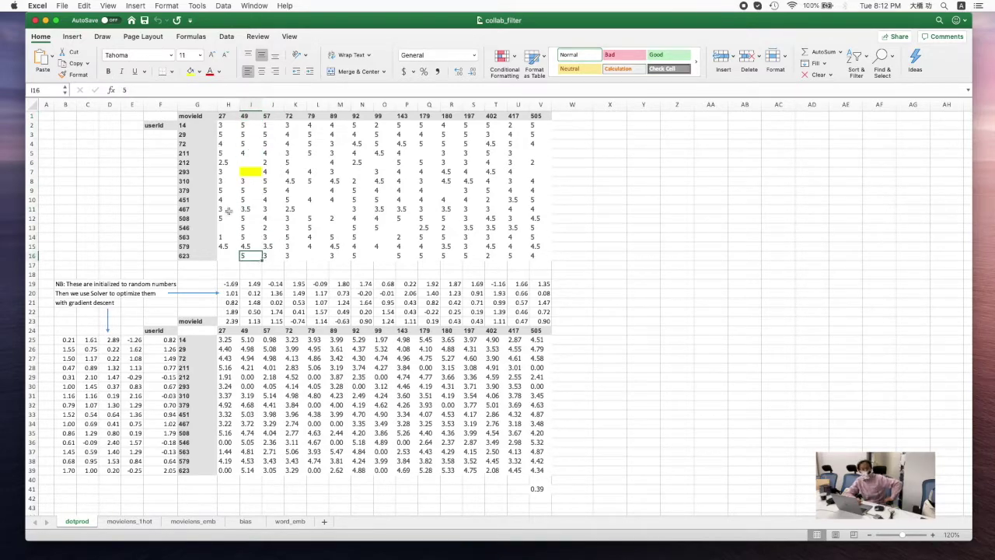
# - Examine user 293's ratings for other movies along row 7, including H7, J7, K7, L7, O7 and P7
pyautogui.click(188, 173)
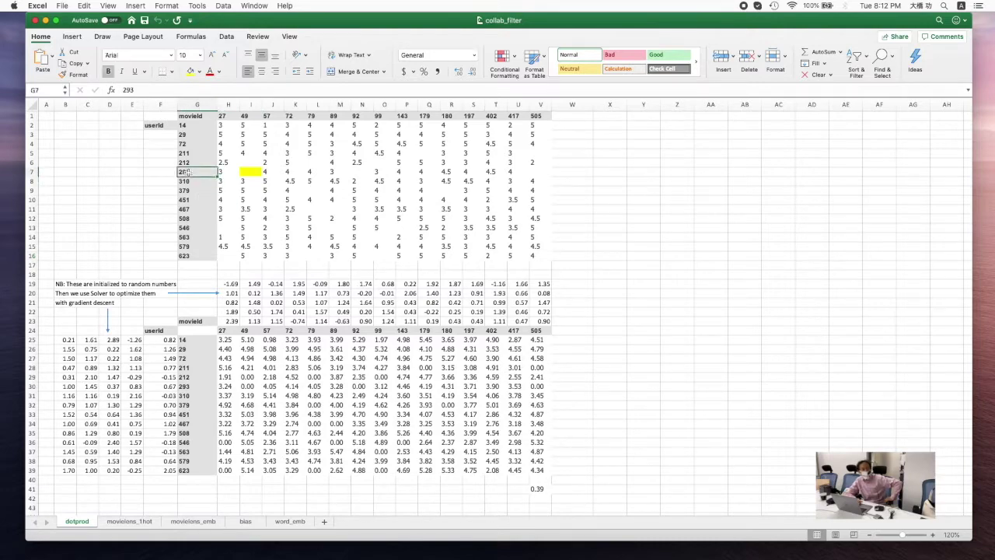
pyautogui.click(223, 172)
pyautogui.click(273, 172)
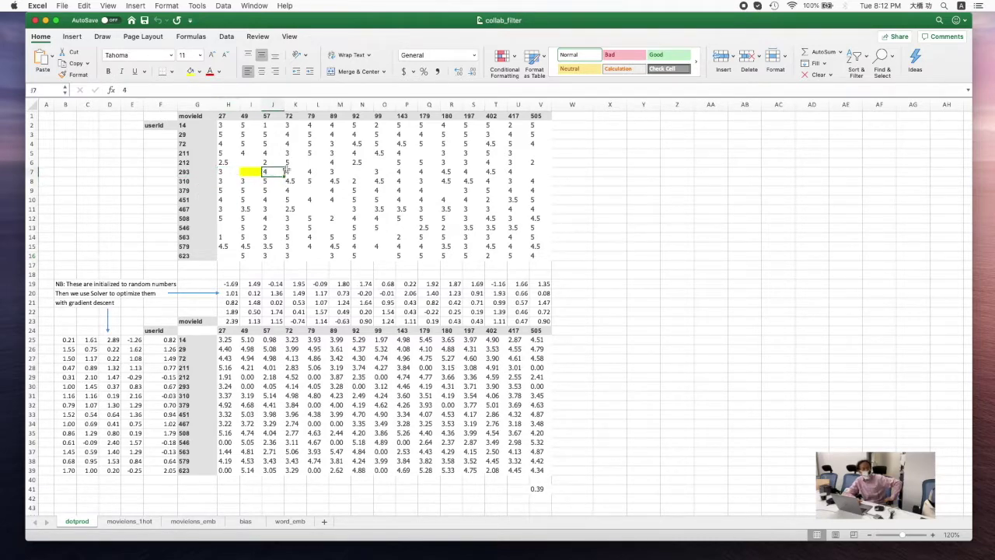
pyautogui.click(296, 172)
pyautogui.click(318, 170)
pyautogui.click(384, 153)
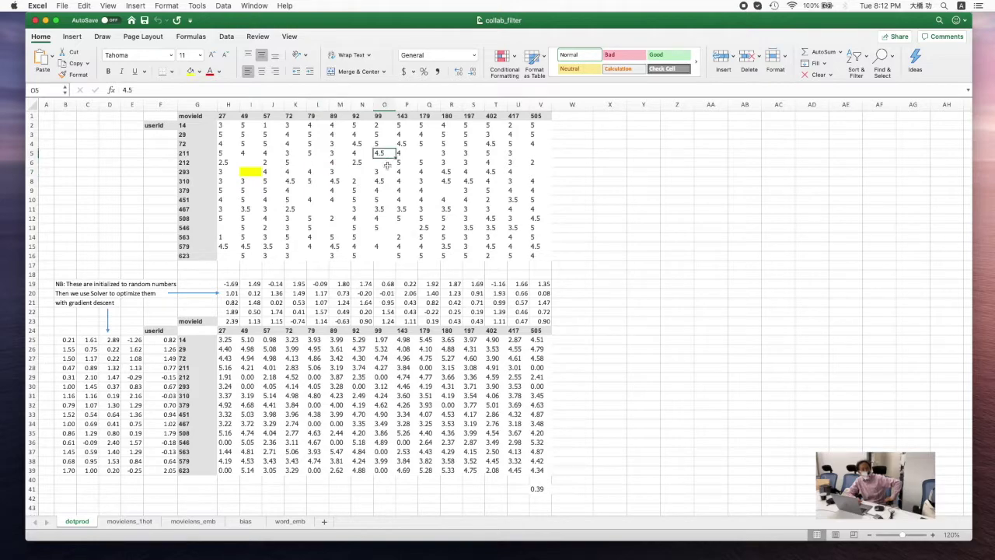
pyautogui.click(384, 171)
pyautogui.click(407, 171)
pyautogui.click(430, 163)
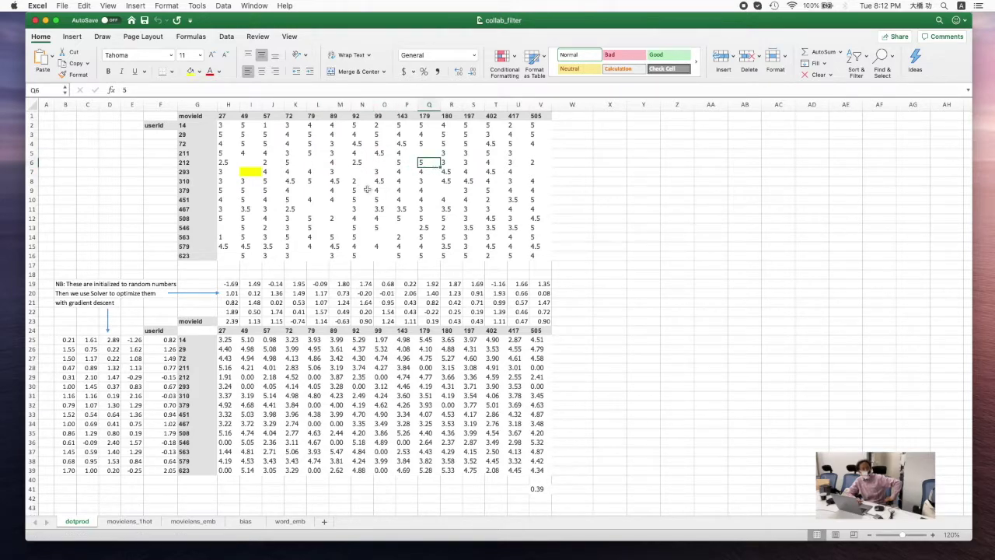
# - Inspect the highlighted blank rating in I7 for user 293 and movie 49, comparing it with neighbouring J7
pyautogui.click(187, 173)
pyautogui.click(249, 172)
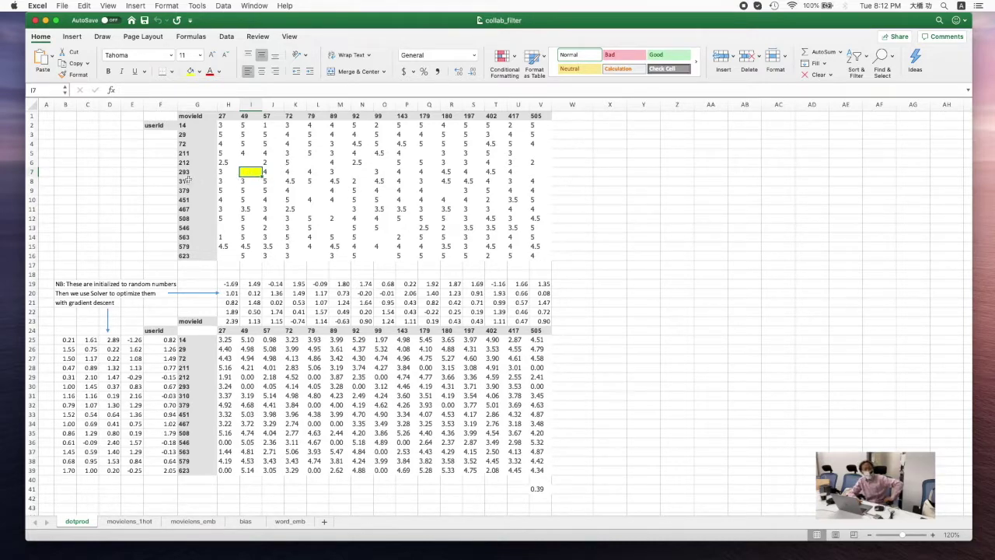
pyautogui.click(265, 171)
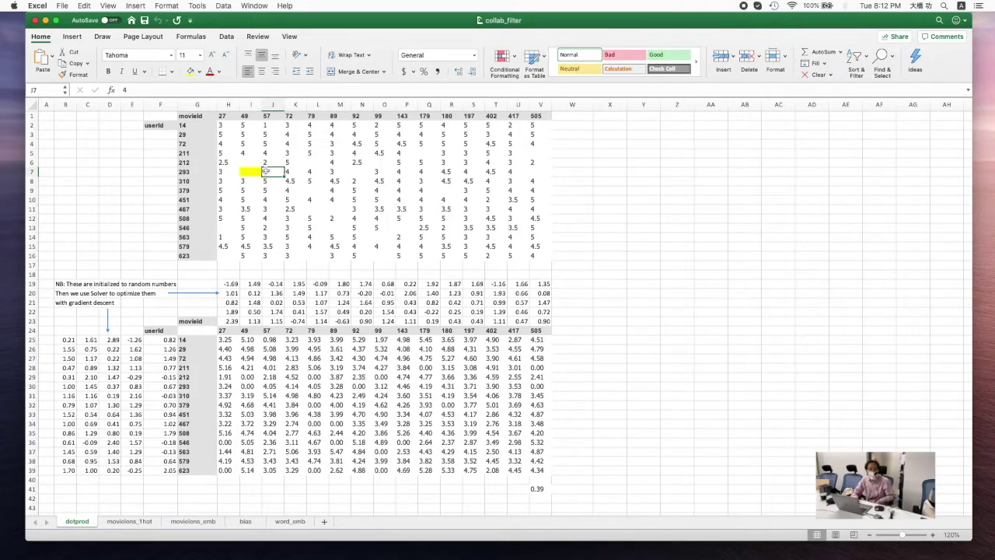
pyautogui.click(252, 172)
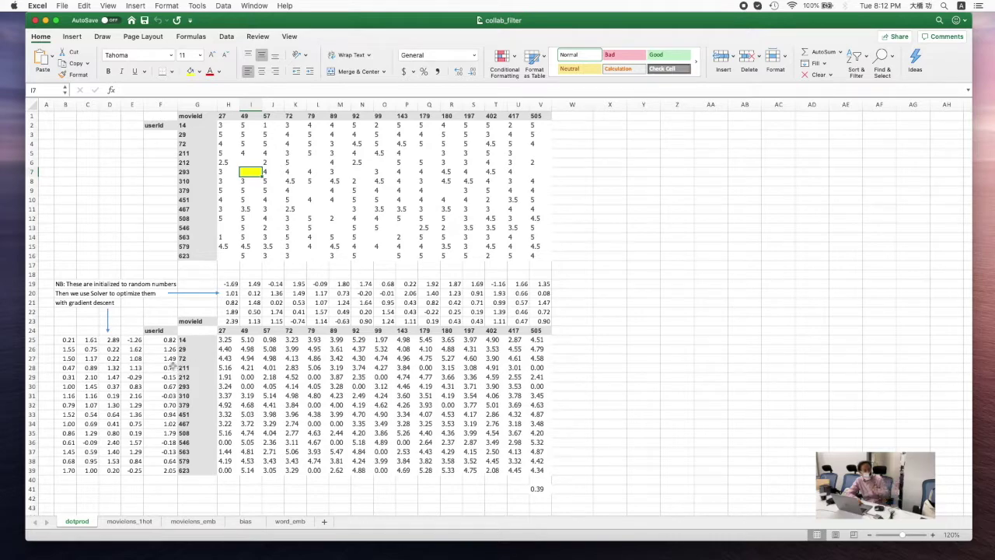
# - Examine the prediction table's user IDs and the user factor rows beside them, including B28:F28, B29:F30 and B32:F32
pyautogui.click(201, 292)
pyautogui.click(196, 339)
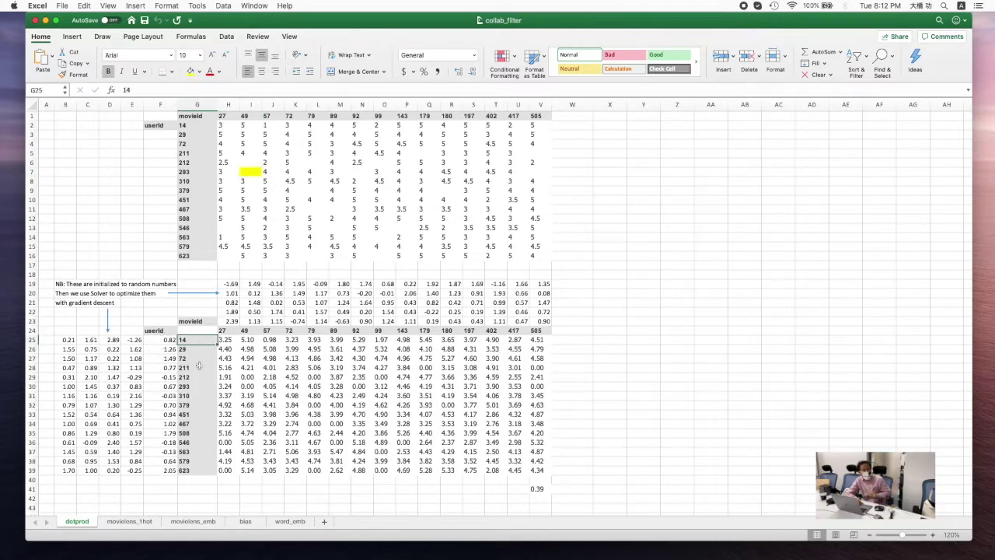
pyautogui.click(193, 359)
pyautogui.click(163, 349)
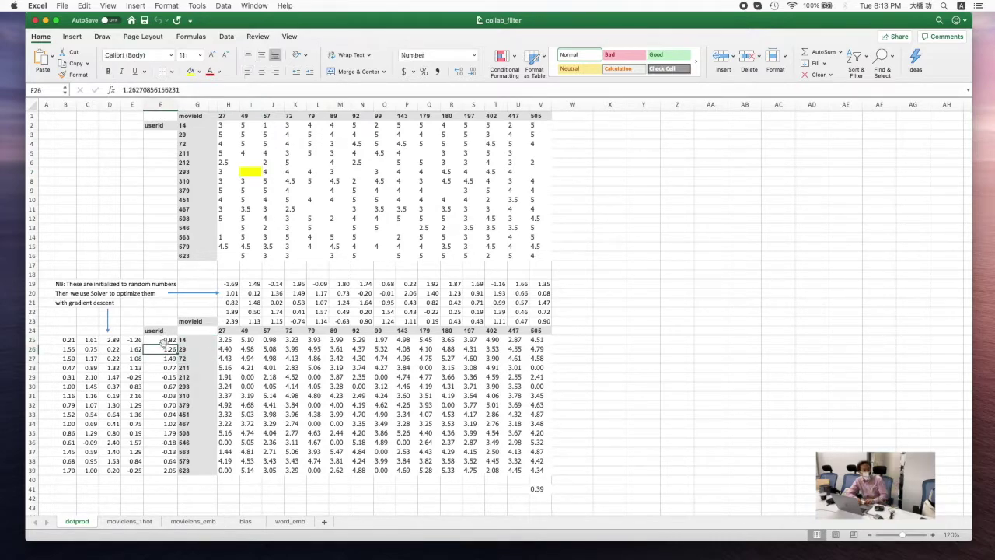
pyautogui.click(169, 366)
pyautogui.moveTo(169, 367); pyautogui.dragTo(68, 371)
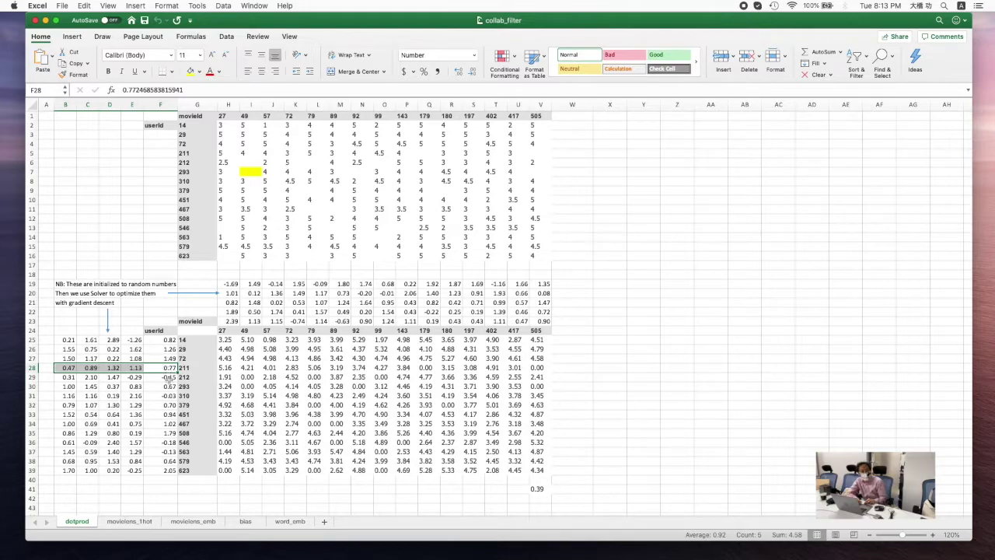
pyautogui.moveTo(168, 377); pyautogui.dragTo(67, 395)
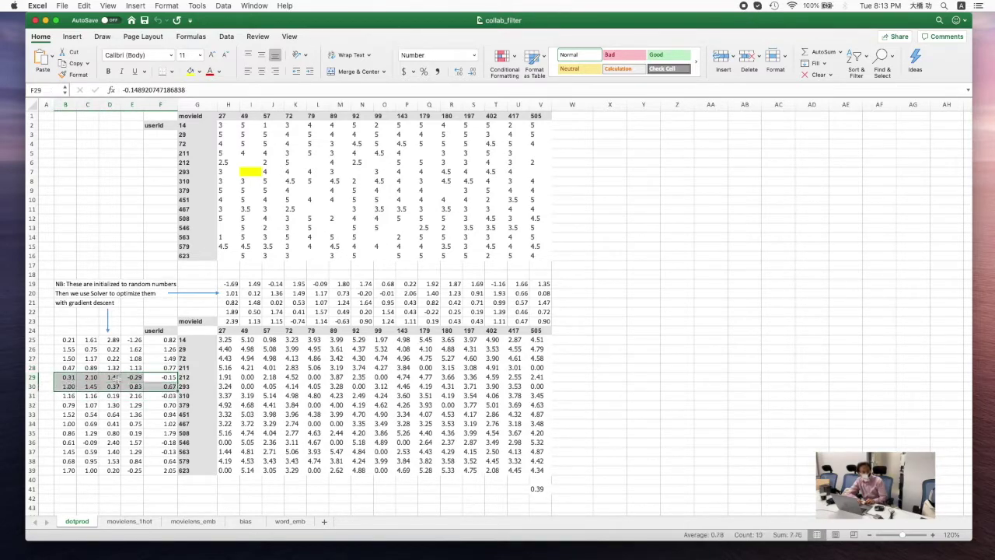
pyautogui.moveTo(171, 405); pyautogui.dragTo(68, 405)
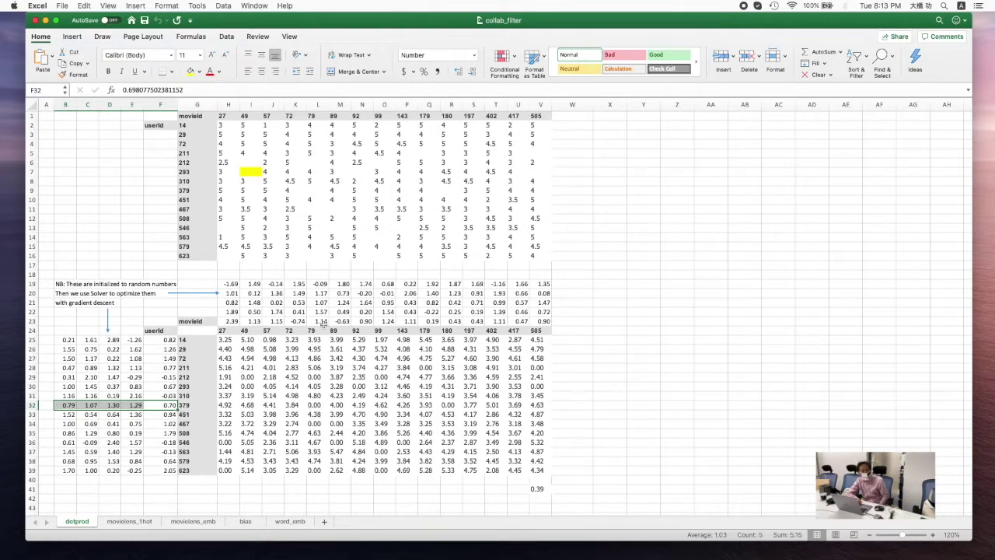
# - Examine the movie factor columns M19:M23 and N19:N23 and the error formula in V41
pyautogui.moveTo(345, 322); pyautogui.dragTo(342, 285)
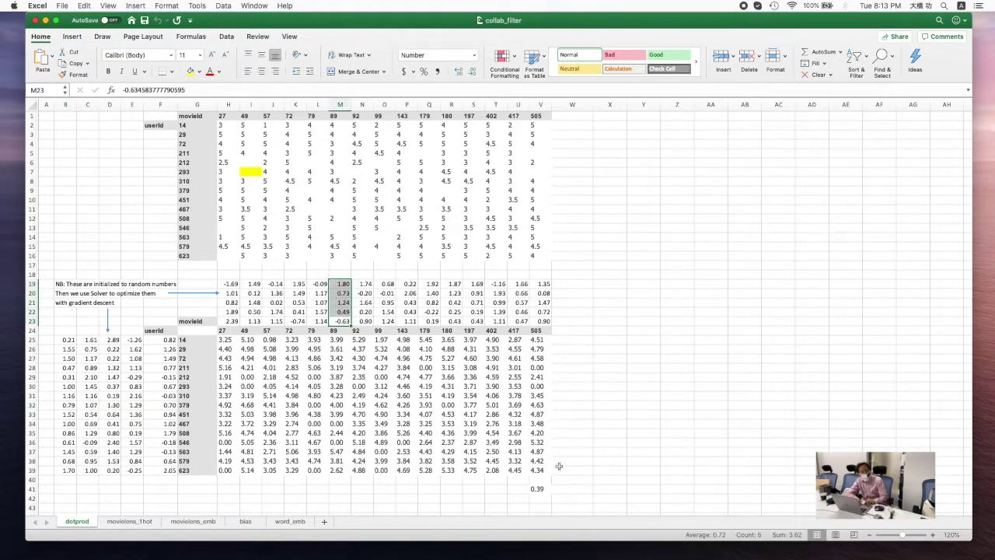
pyautogui.click(540, 489)
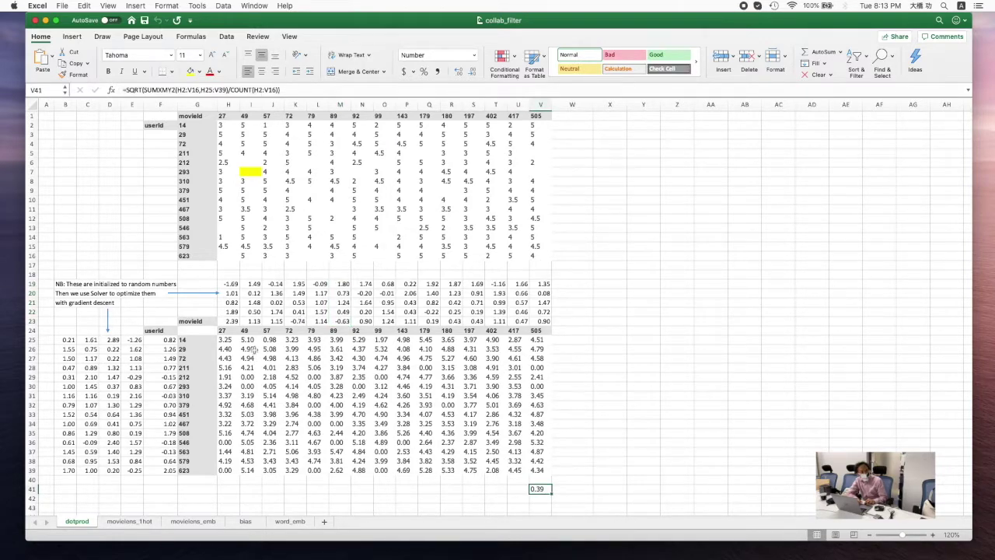
pyautogui.click(361, 330)
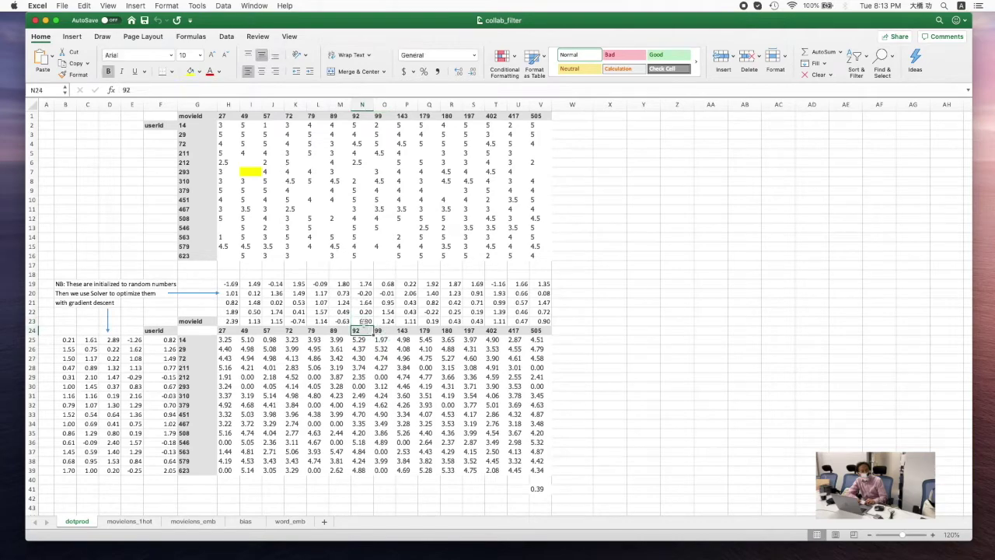
pyautogui.moveTo(362, 320); pyautogui.dragTo(360, 293)
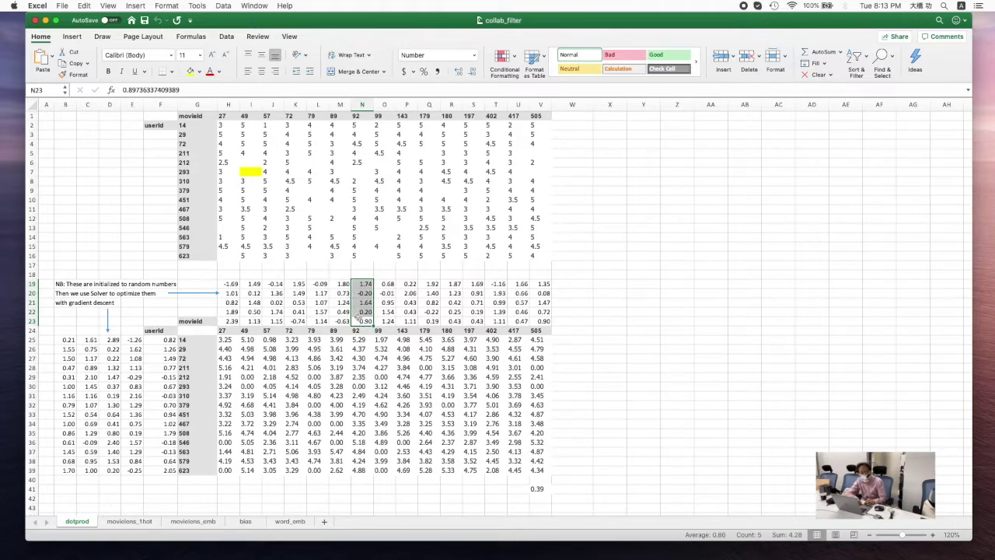
# - Inspect the prediction formula in N28 and the rating, user factor and movie factor ranges it references
pyautogui.click(363, 369)
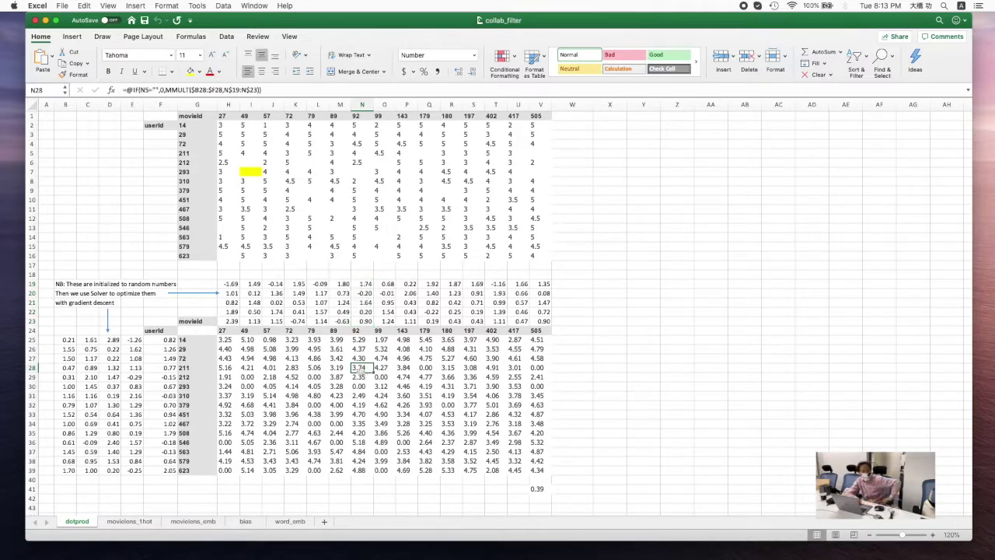
pyautogui.doubleClick(359, 368)
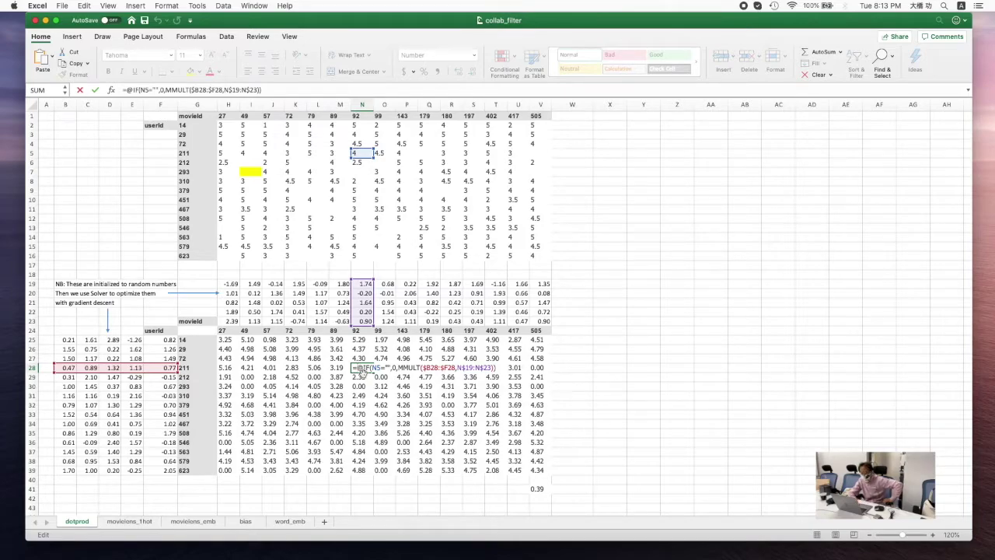
pyautogui.press('Escape')
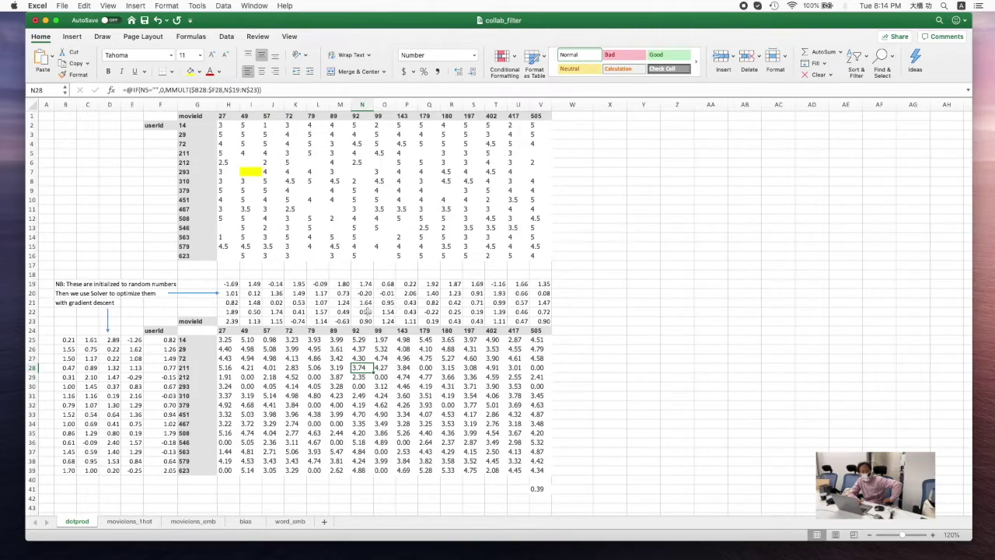
# - Set movie 92's factor in N21 to 0.3 and check the prediction in N28
pyautogui.click(363, 302)
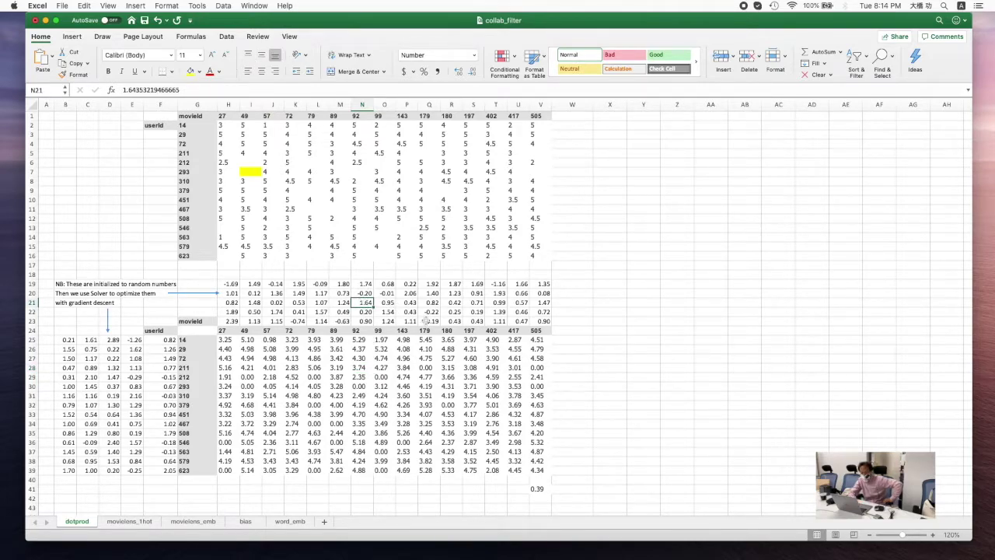
pyautogui.write('-0')
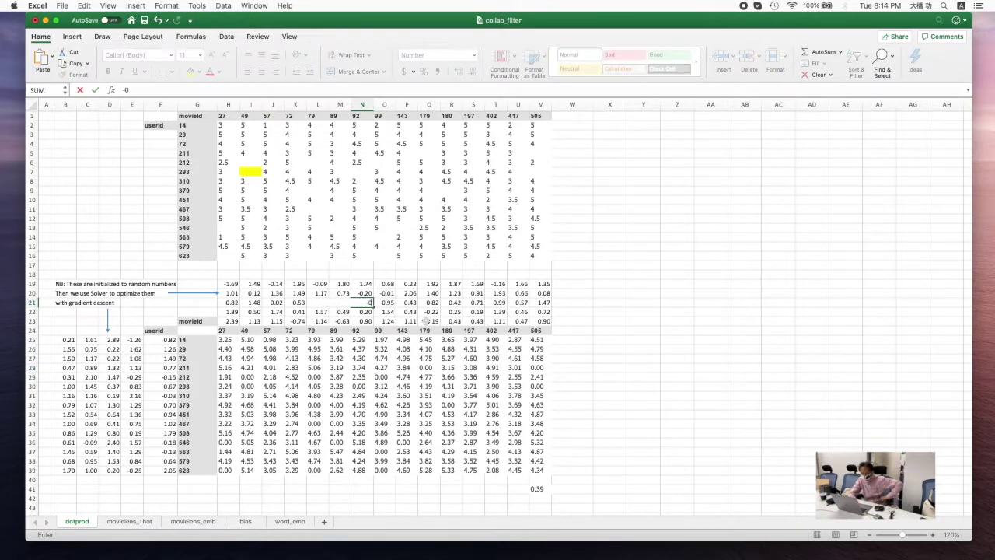
pyautogui.press('Return')
pyautogui.write('3')
pyautogui.press('Return')
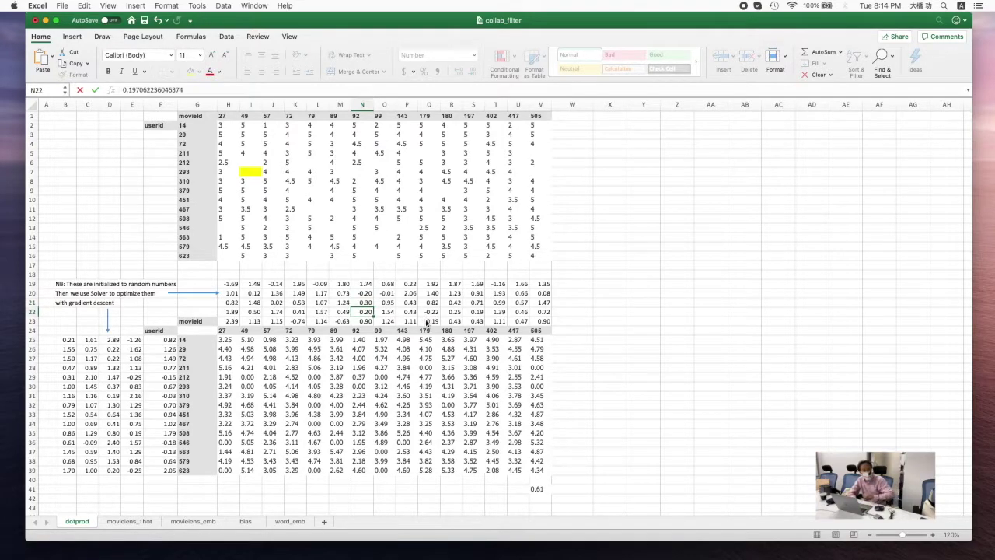
pyautogui.click(360, 367)
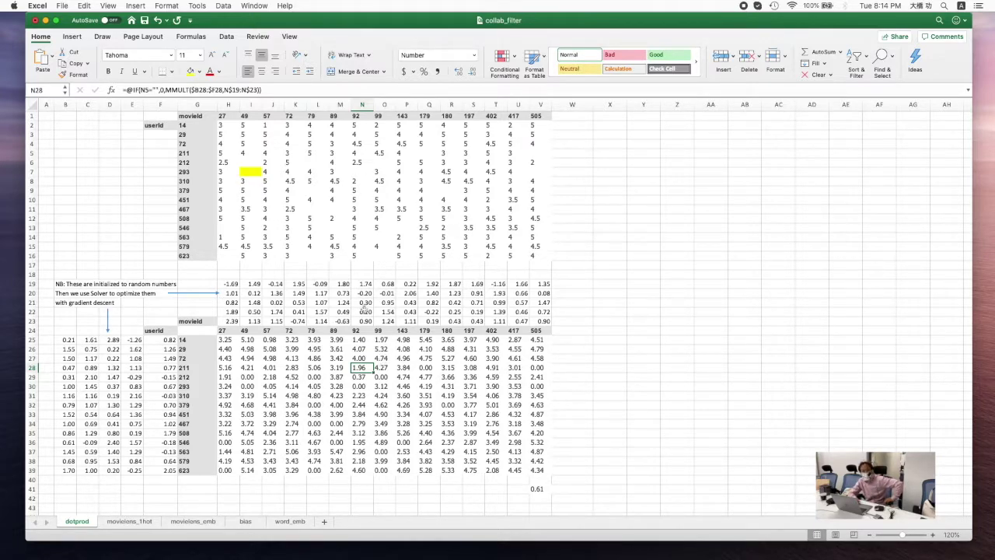
# - Examine the movie factor values above the prediction table, the user factor block B25:F39, and the prediction formula in V26
pyautogui.click(540, 311)
pyautogui.moveTo(540, 312); pyautogui.dragTo(264, 302)
pyautogui.moveTo(173, 470); pyautogui.dragTo(69, 340)
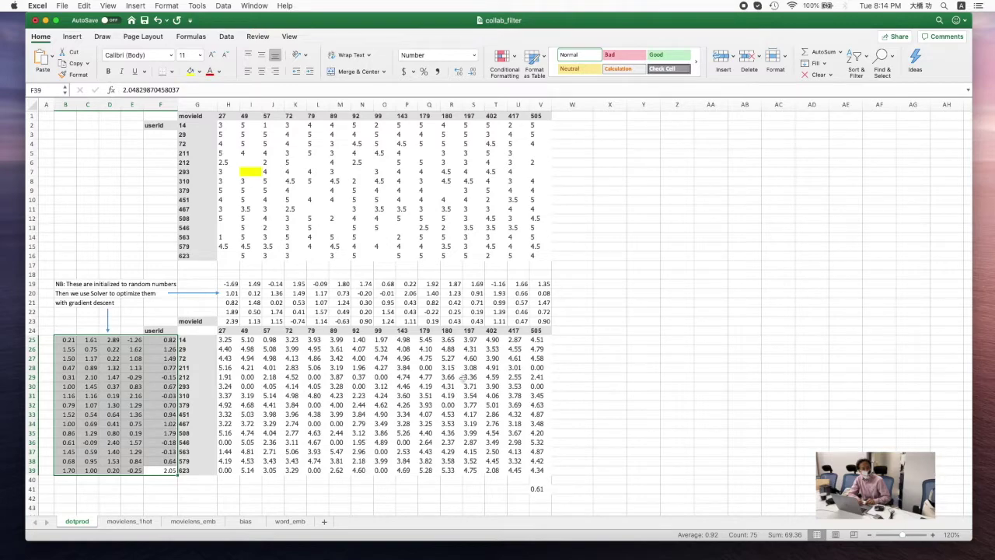
pyautogui.click(536, 351)
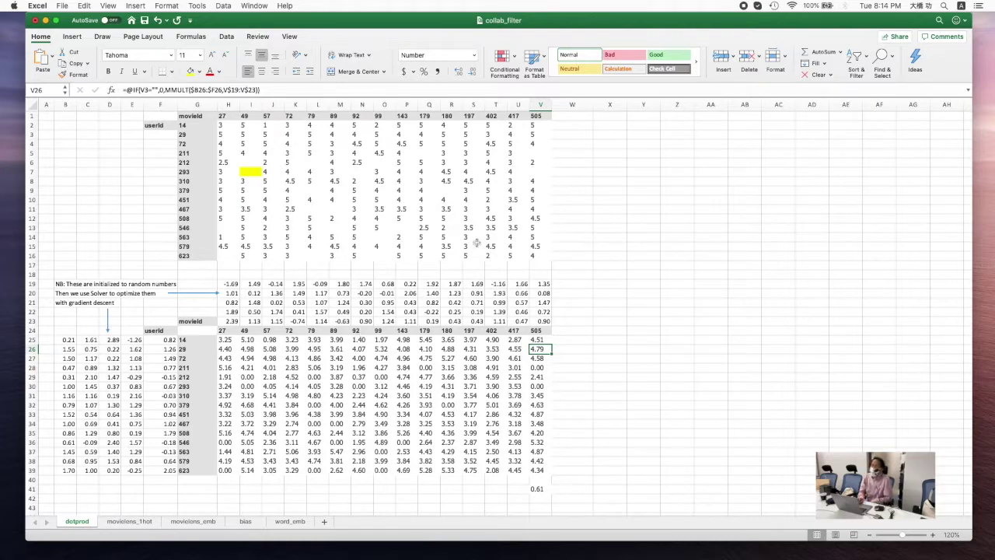
# - Enter the label "loss" in cell X14
pyautogui.click(613, 239)
pyautogui.write('loss')
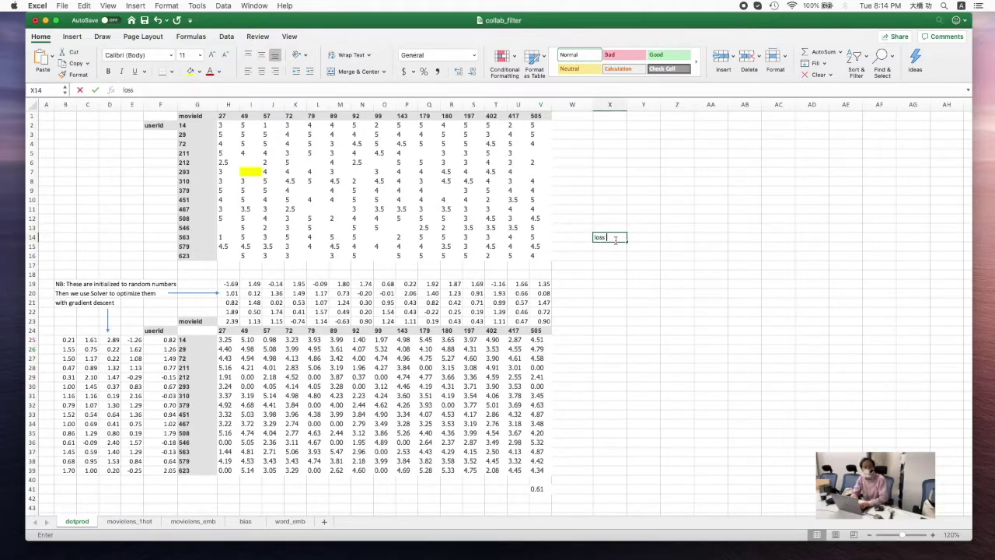
pyautogui.hotkey('ctrl', 'Return')
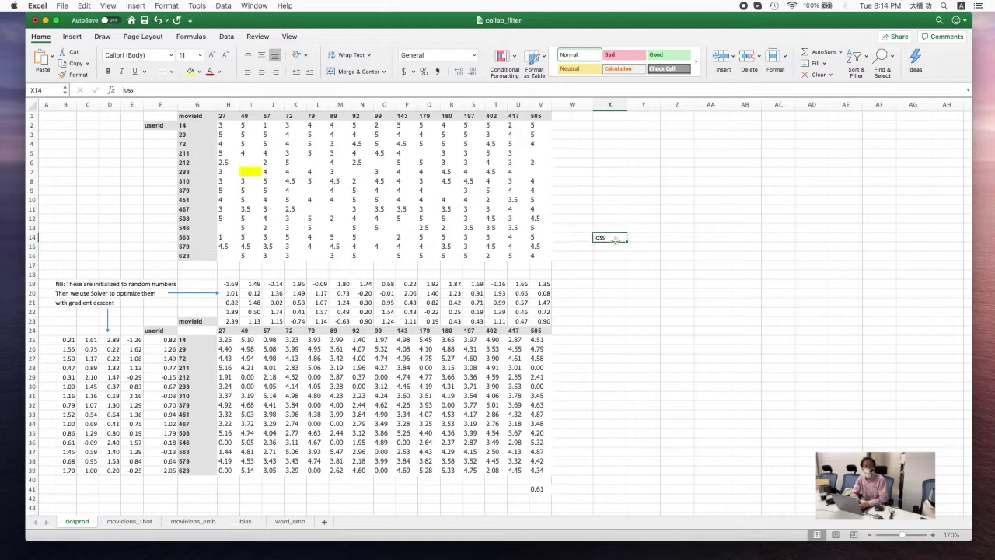
# - Extend the label in X14 to "loss =" and compare the rating in H2 with the prediction in H25
pyautogui.doubleClick(618, 238)
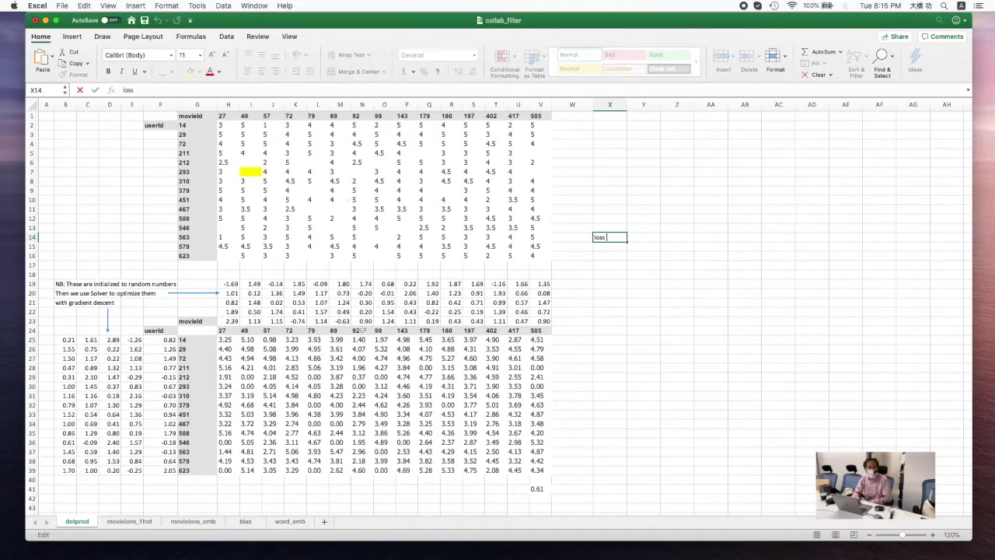
pyautogui.moveTo(365, 321); pyautogui.dragTo(309, 294)
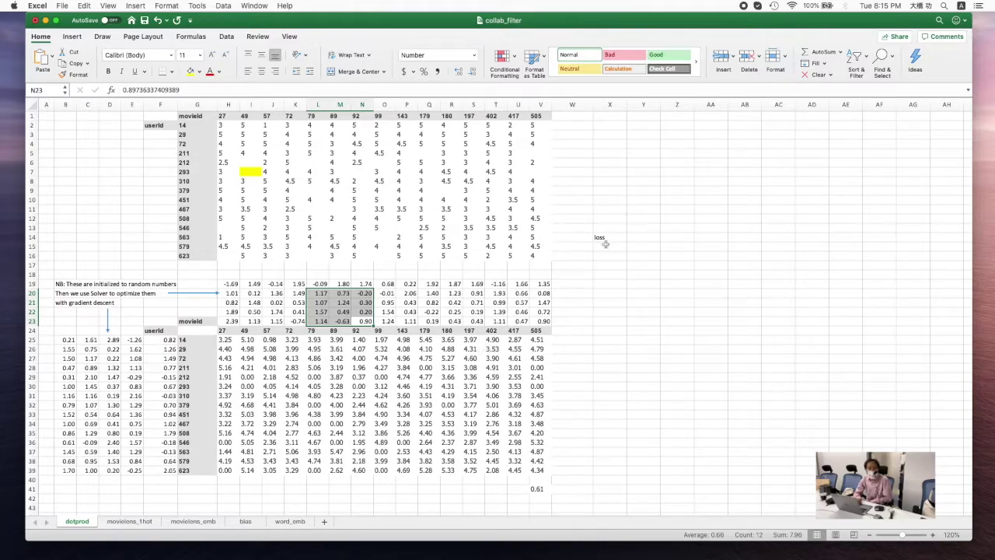
pyautogui.click(605, 240)
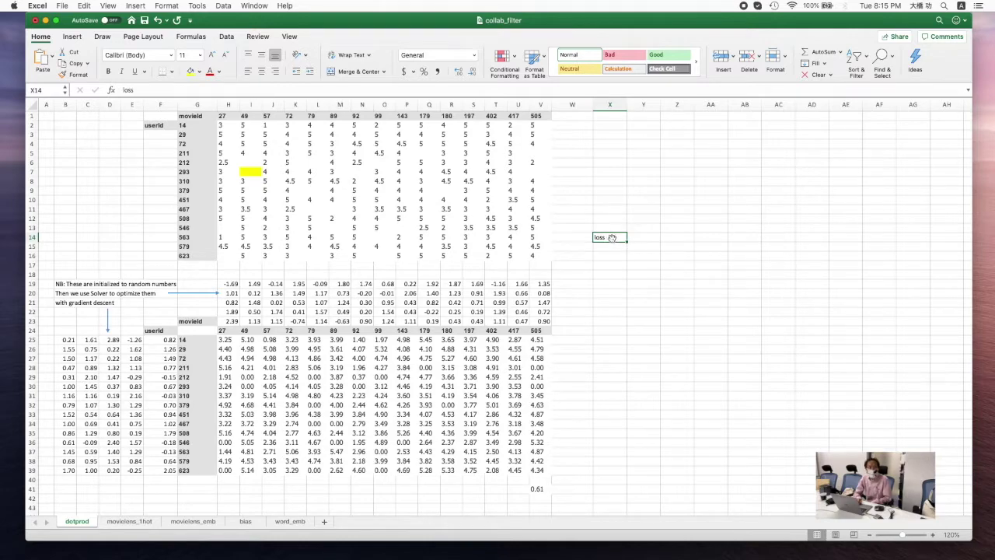
pyautogui.doubleClick(612, 238)
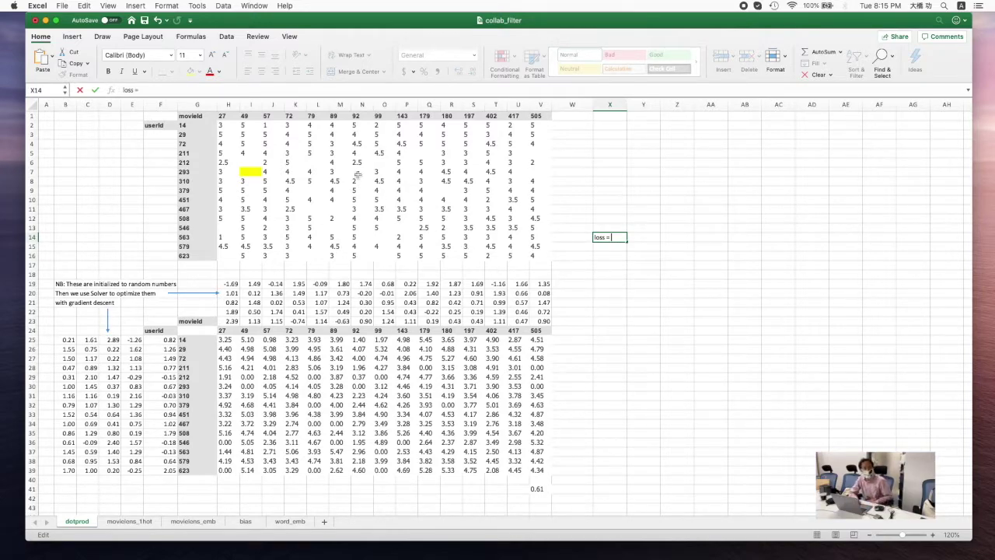
pyautogui.click(220, 127)
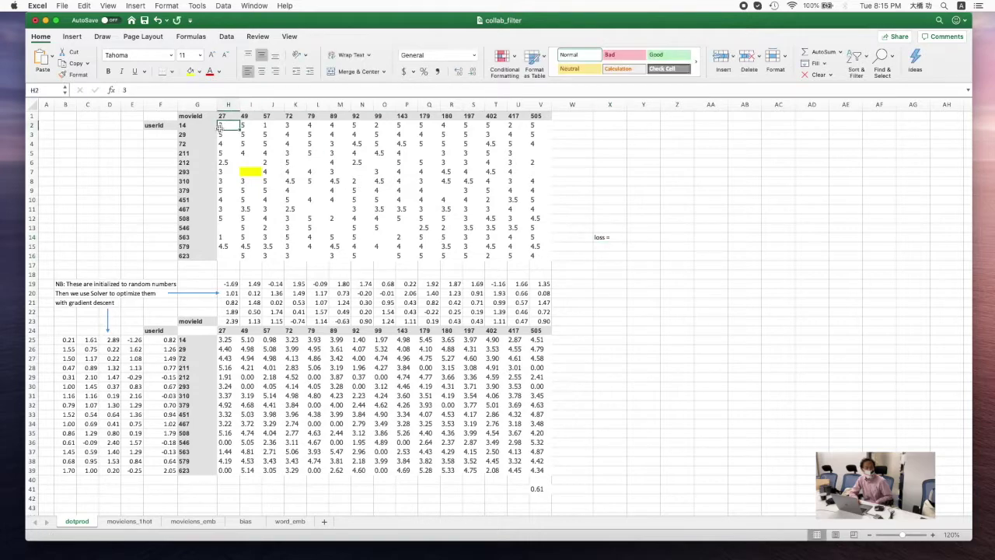
pyautogui.click(230, 341)
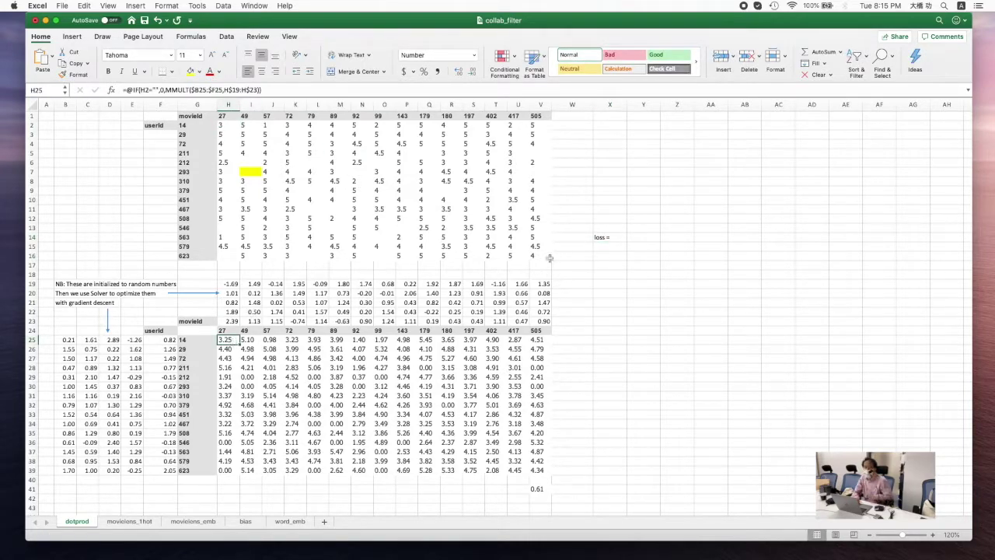
# - Try to enter a formula that subtracts the prediction in H25 from the rating in H2
pyautogui.click(618, 238)
pyautogui.doubleClick(619, 238)
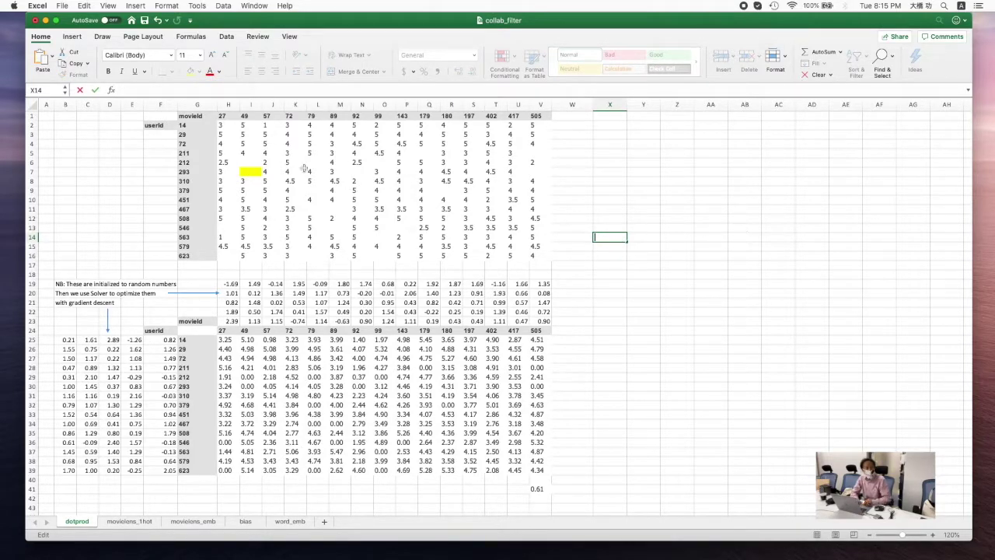
pyautogui.click(226, 125)
pyautogui.write('=')
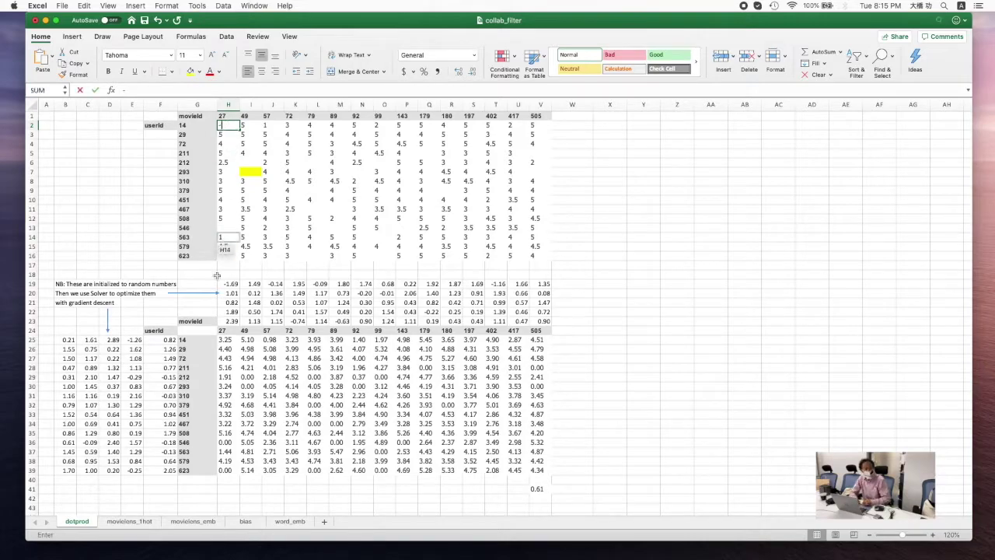
pyautogui.click(226, 340)
pyautogui.press('Return')
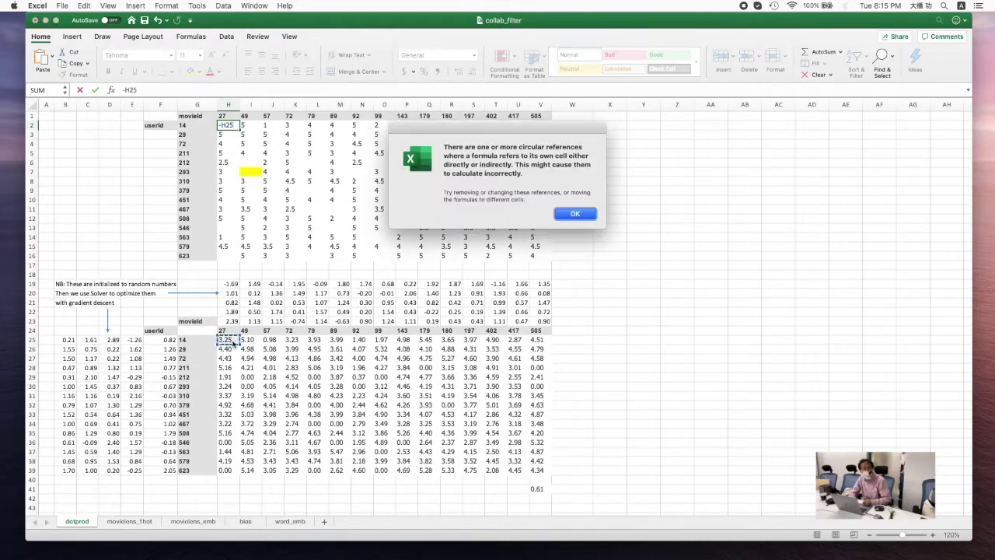
pyautogui.click(575, 213)
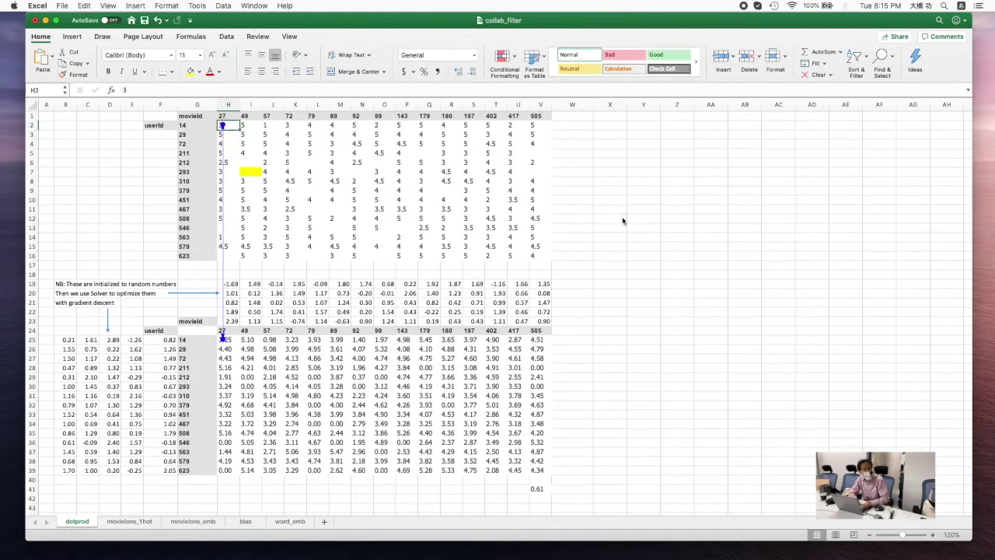
# - Replace the label in X14 with the formula =H2-H25 to compute the error of the first prediction
pyautogui.click(614, 235)
pyautogui.write('loss')
pyautogui.press('Return')
pyautogui.press('Return')
pyautogui.click(612, 236)
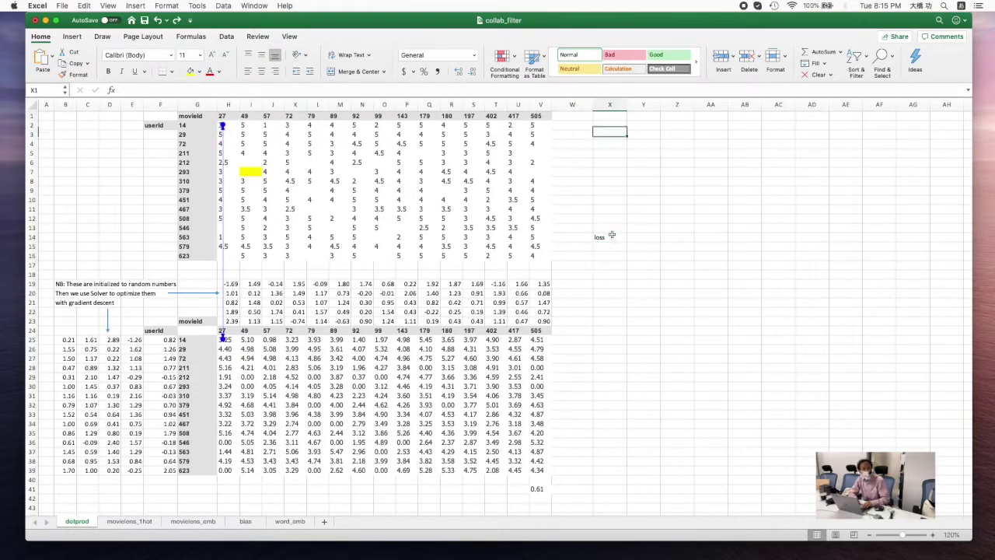
pyautogui.doubleClick(612, 236)
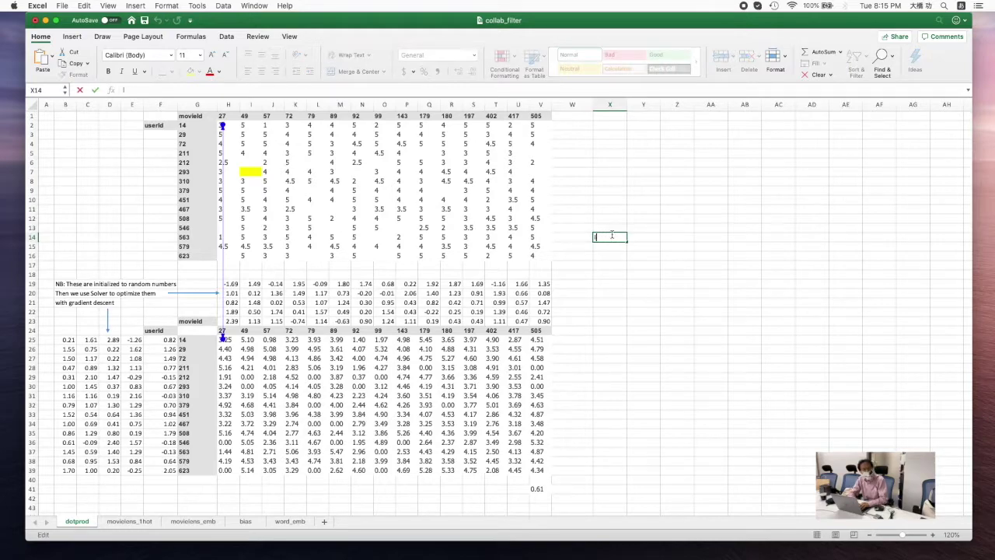
pyautogui.press('BackSpace')
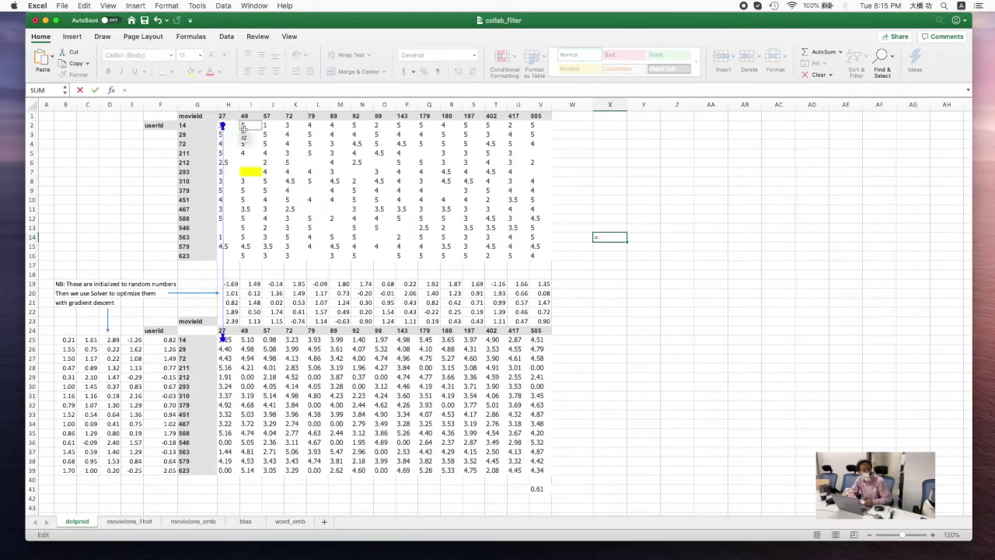
pyautogui.click(222, 125)
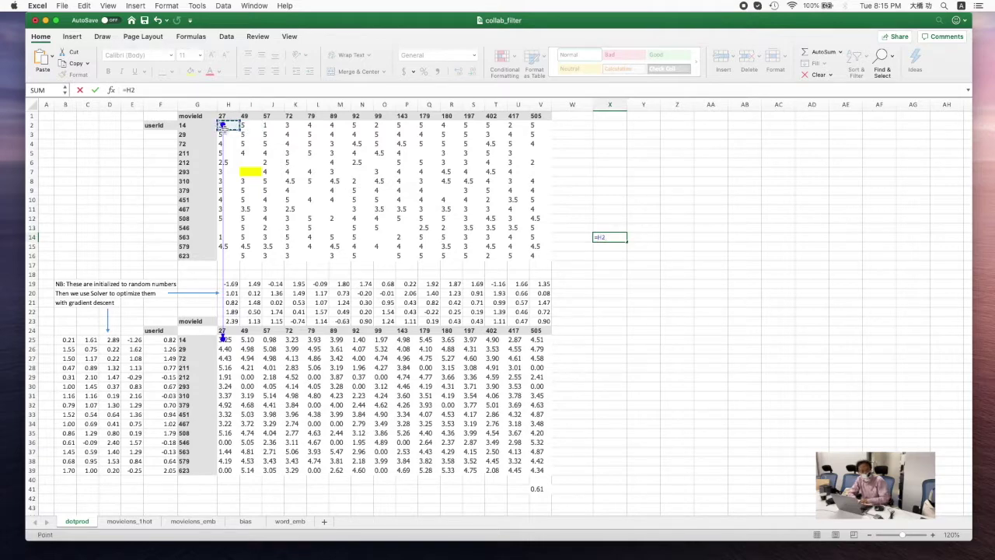
pyautogui.write('-')
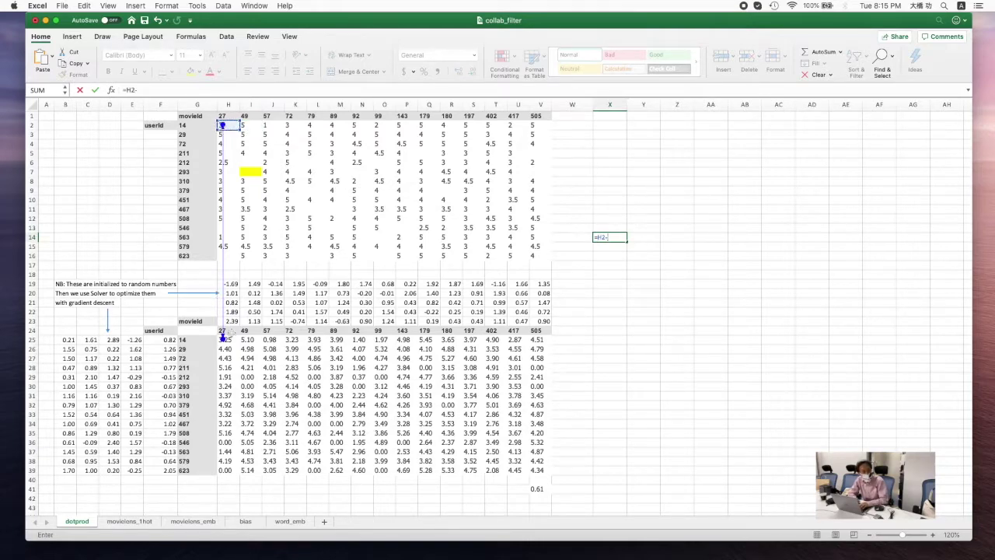
pyautogui.click(229, 340)
pyautogui.press('Return')
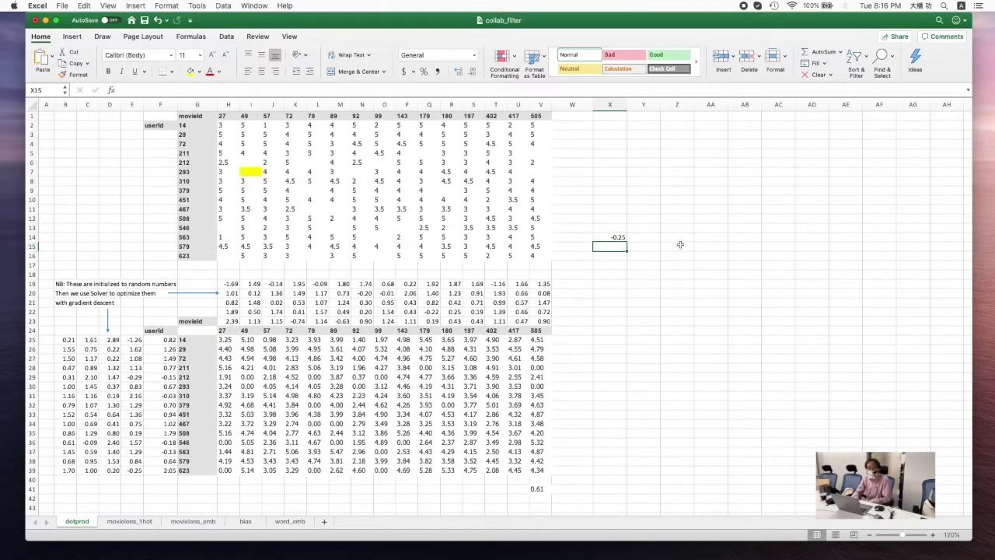
pyautogui.click(618, 238)
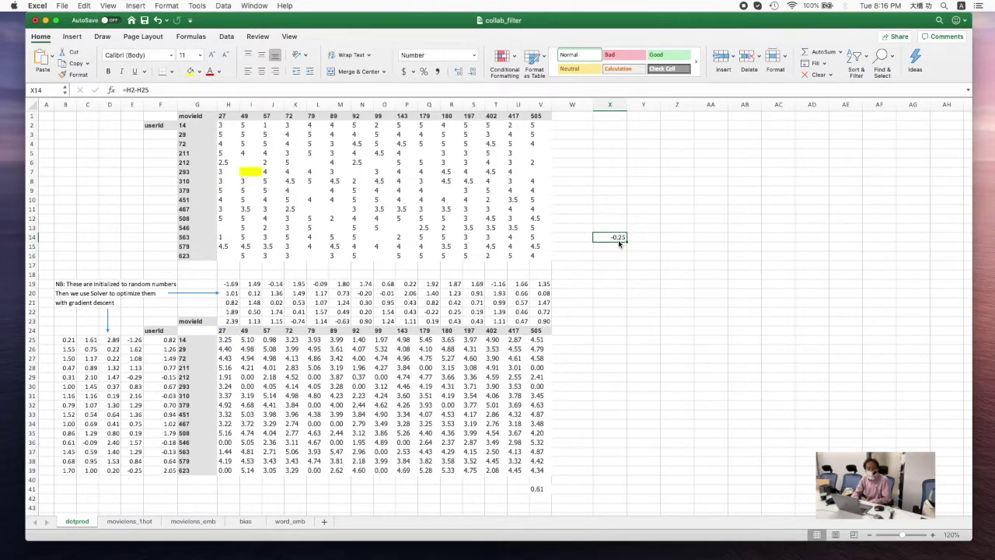
pyautogui.doubleClick(654, 237)
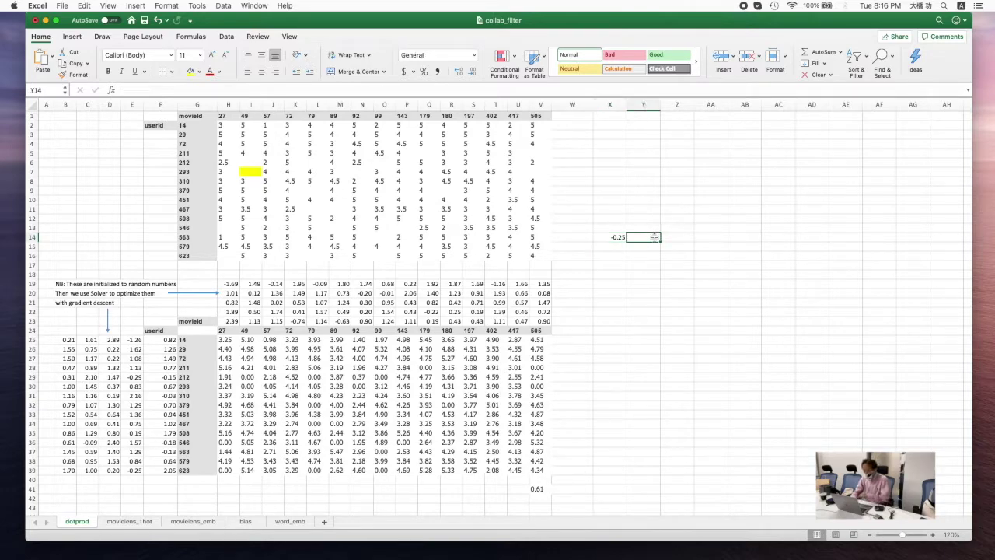
pyautogui.write('=')
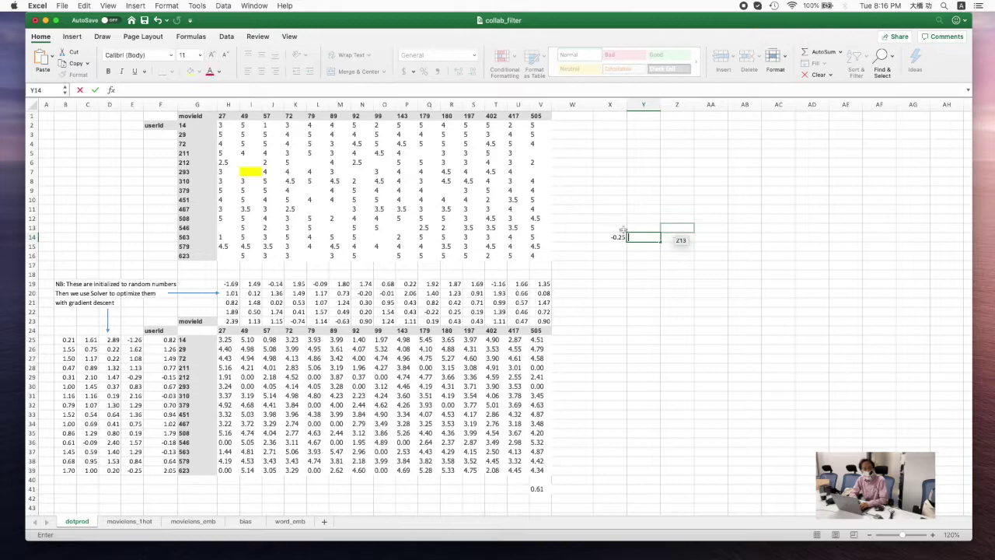
pyautogui.press('Left')
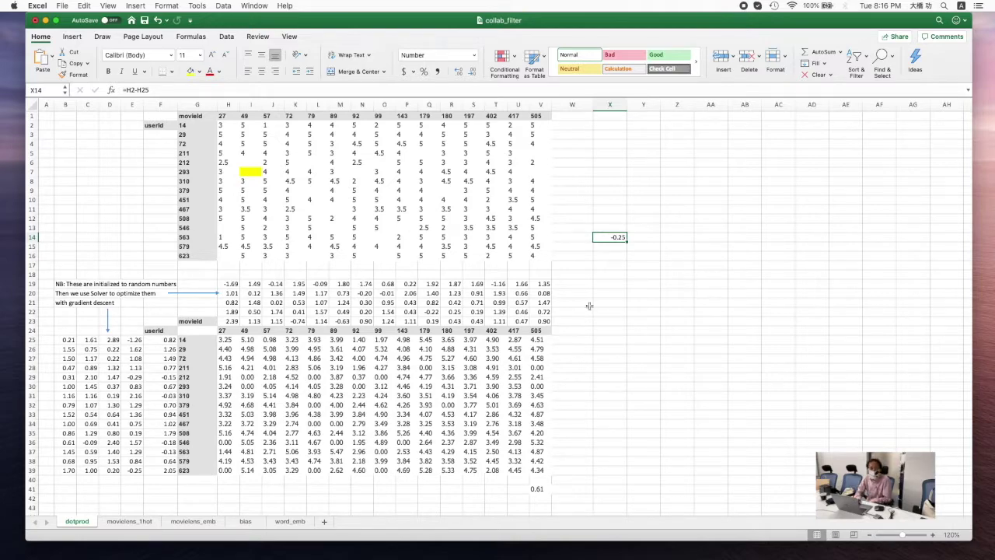
# - Enter the label "mse" in cell X17
pyautogui.click(649, 267)
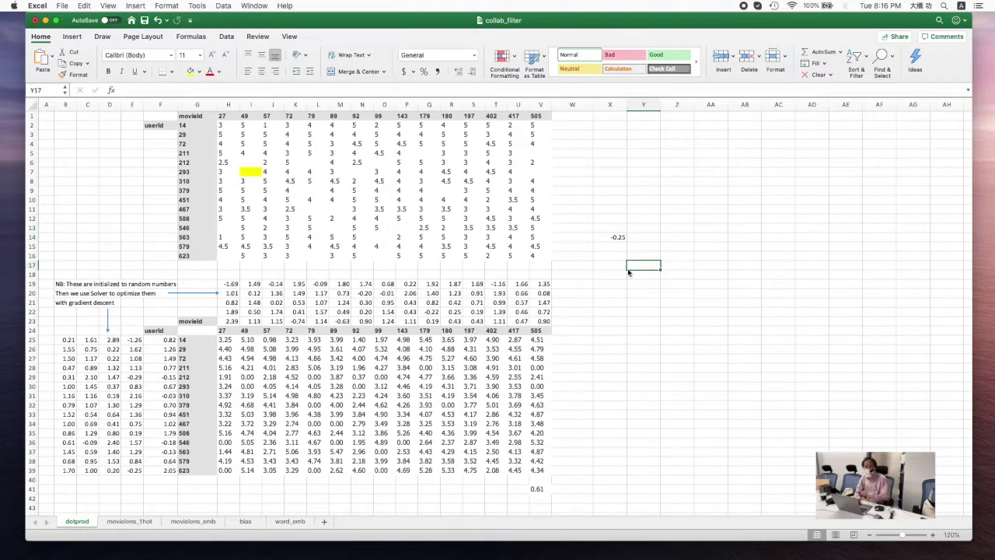
pyautogui.press('Left')
pyautogui.write('ms')
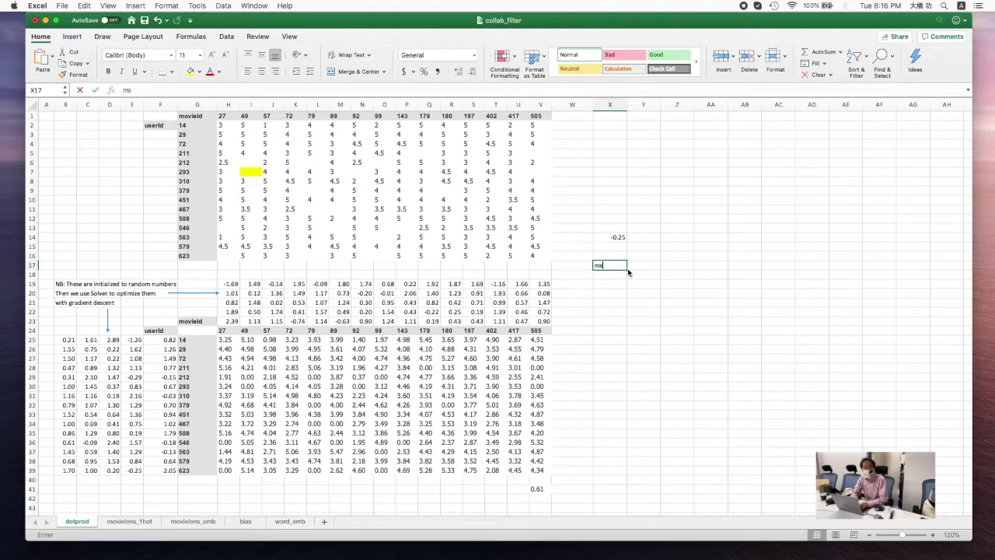
pyautogui.press('Return')
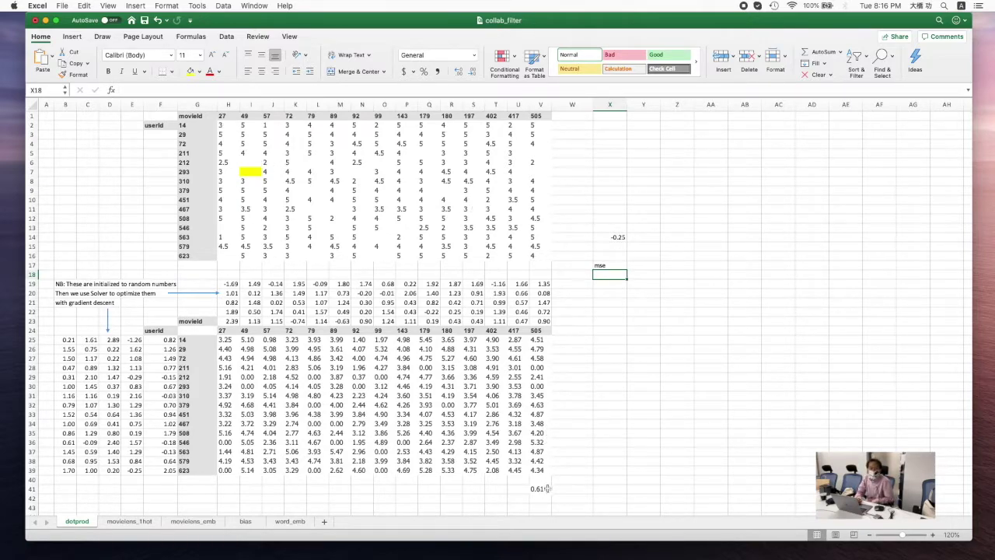
# - Examine the prediction table H24:V39, the prediction formula in M28 and the overall error formula in V41
pyautogui.moveTo(290, 424); pyautogui.dragTo(241, 380)
pyautogui.moveTo(222, 334); pyautogui.dragTo(531, 467)
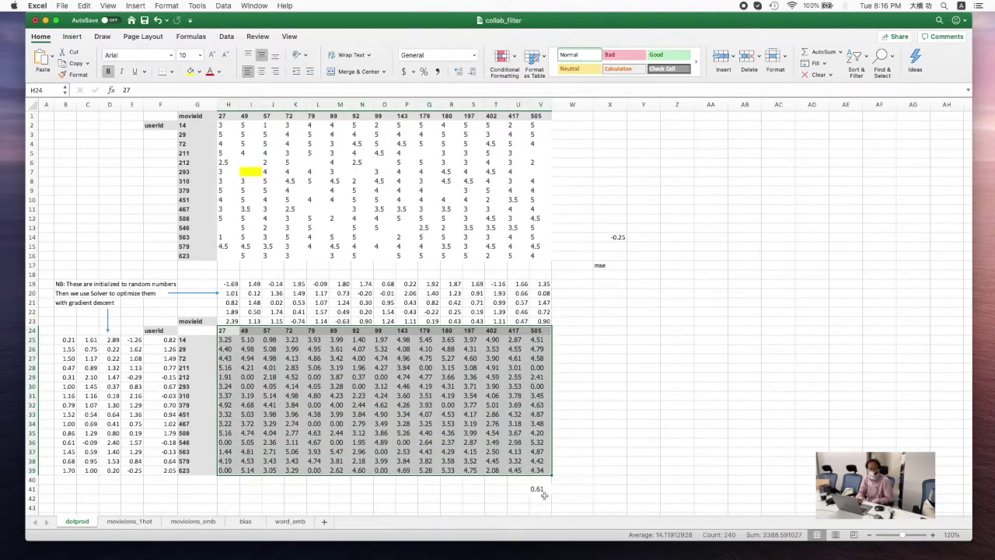
pyautogui.click(536, 488)
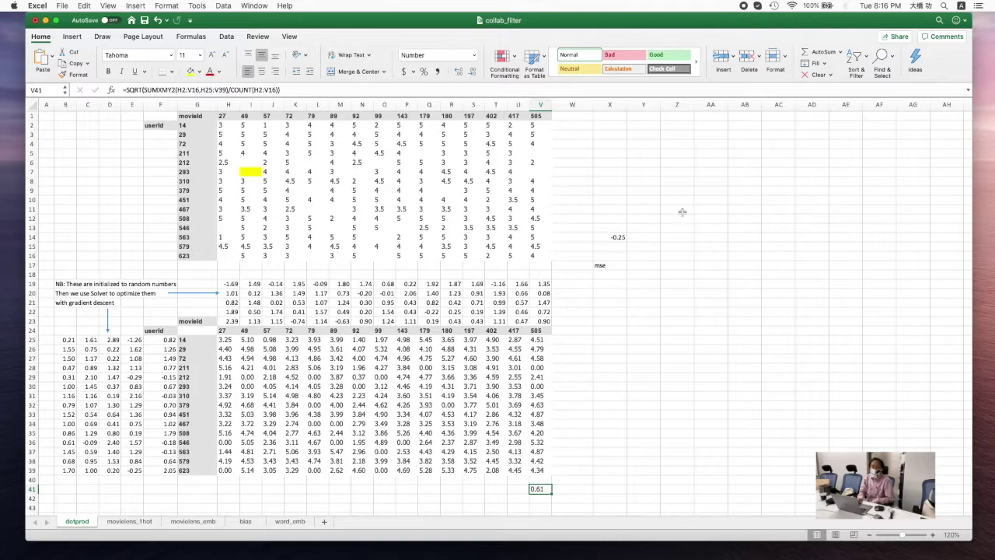
pyautogui.click(350, 367)
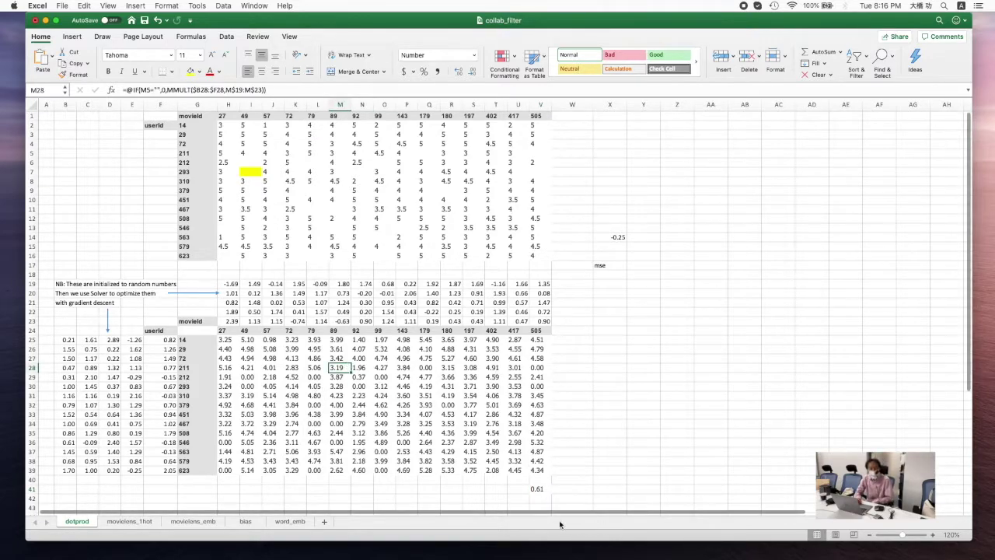
pyautogui.click(537, 488)
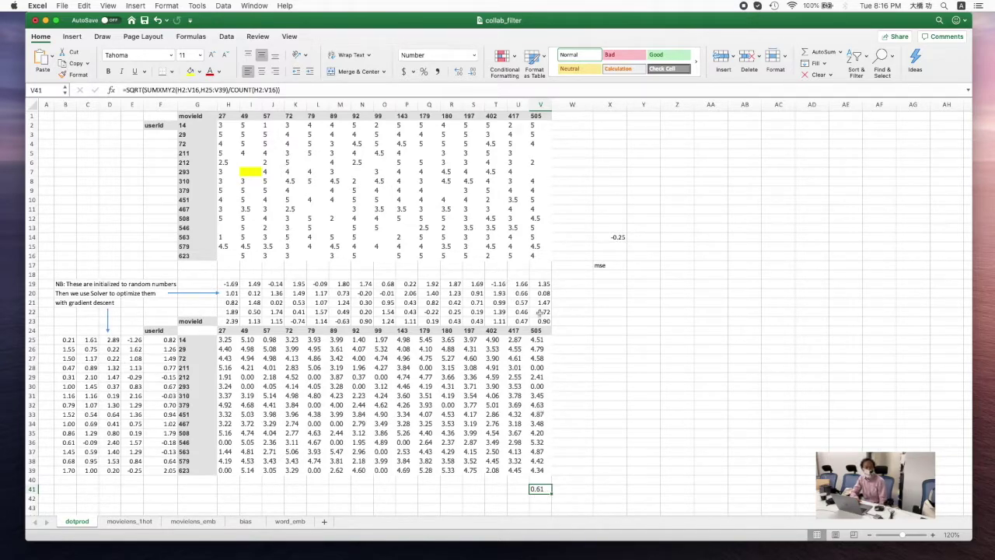
# - Examine the movie factor block H19:V23 and the user factor block B25:F39
pyautogui.moveTo(542, 321); pyautogui.dragTo(228, 303)
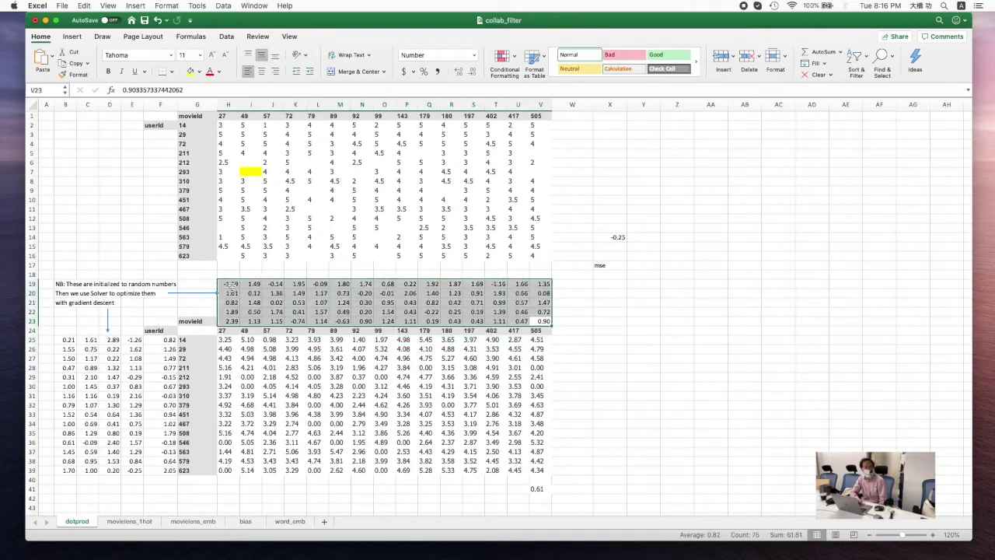
pyautogui.moveTo(163, 471); pyautogui.dragTo(111, 433)
pyautogui.moveTo(68, 397); pyautogui.dragTo(64, 340)
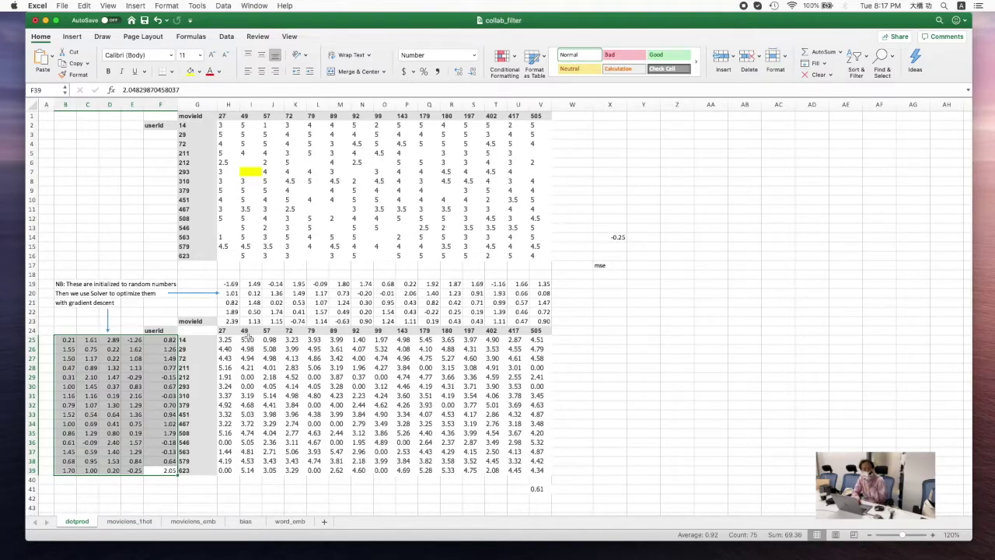
# - Switch to the Brave browser and open the lesson4-collab Jupyter notebook
pyautogui.hotkey('ctrl', 'Right')
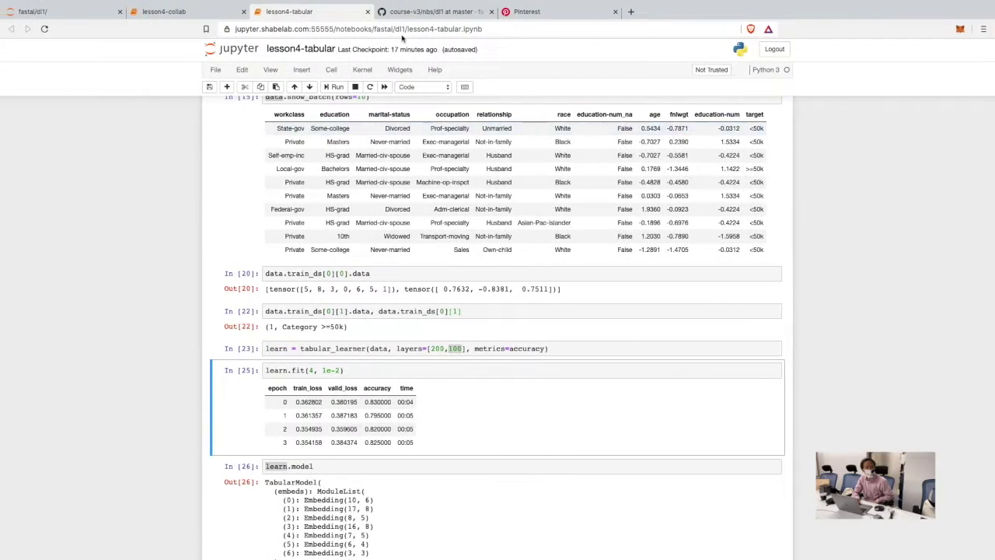
pyautogui.click(420, 10)
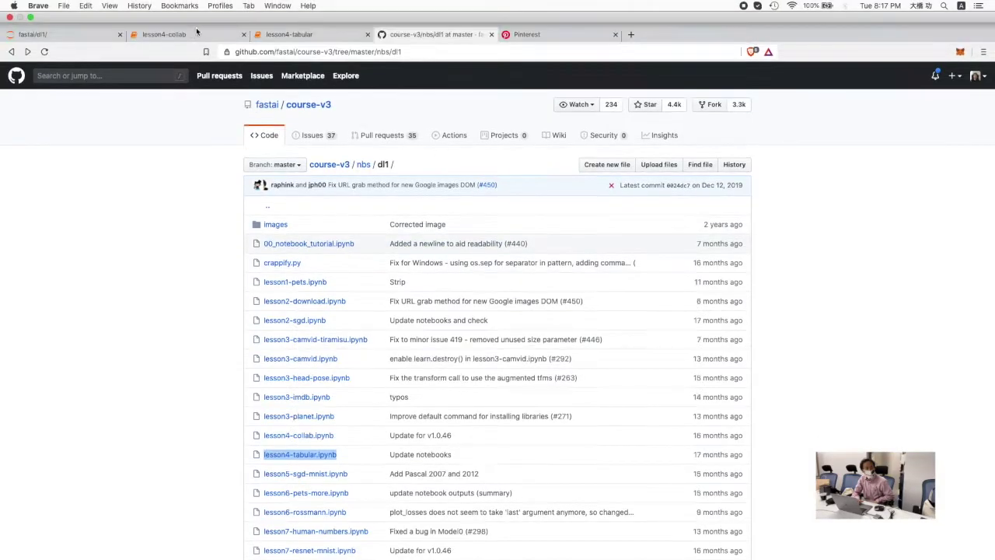
pyautogui.click(167, 34)
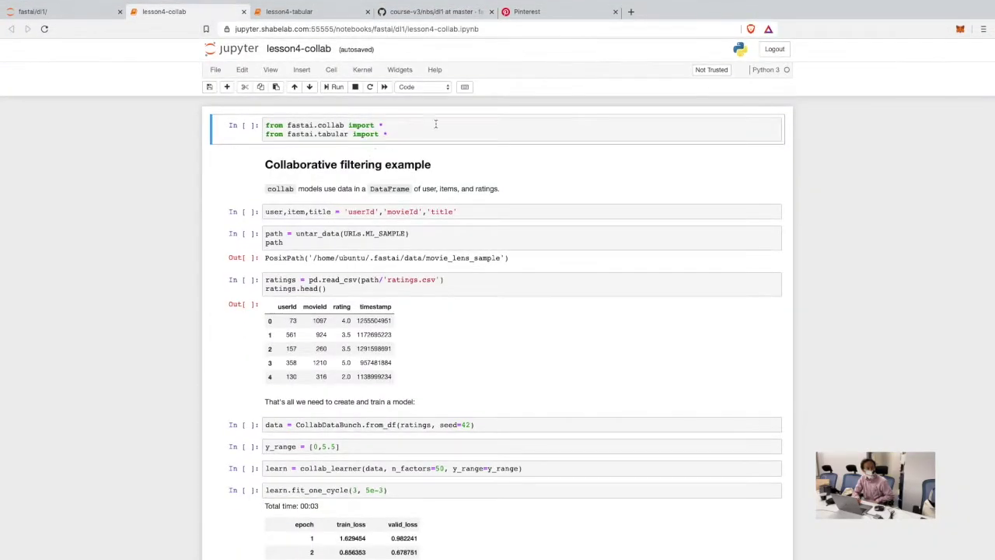
# - Skim the notebook down to the movie plot, and examine the collab and tabular imports in its first cell
pyautogui.scroll(-20, 432, 269)
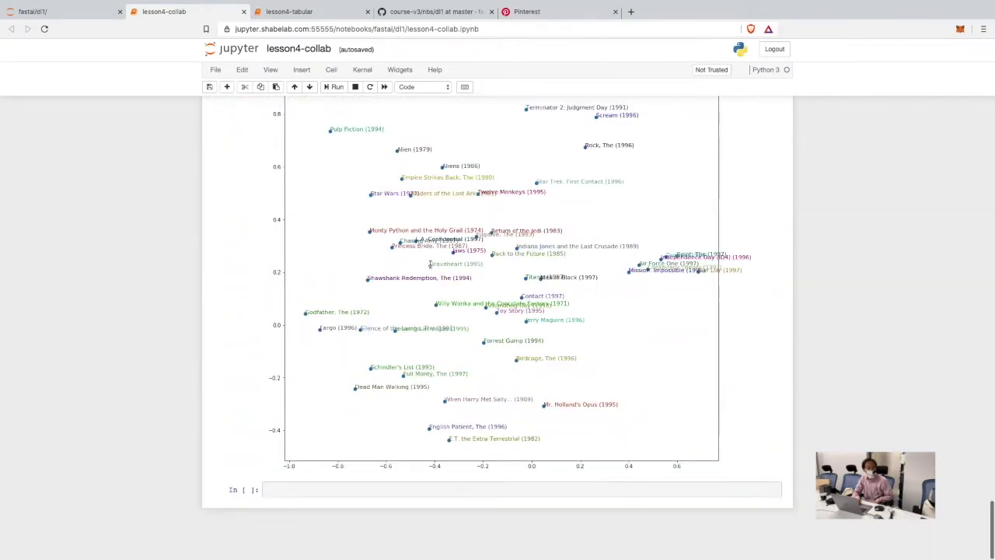
pyautogui.scroll(10, 431, 268)
pyautogui.scroll(20, 430, 267)
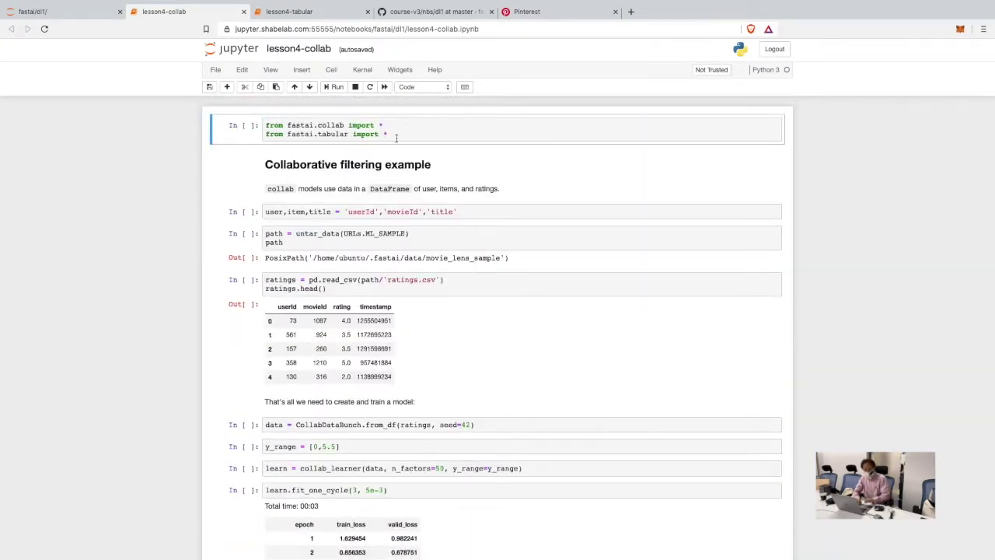
pyautogui.doubleClick(330, 125)
pyautogui.doubleClick(334, 134)
pyautogui.doubleClick(331, 126)
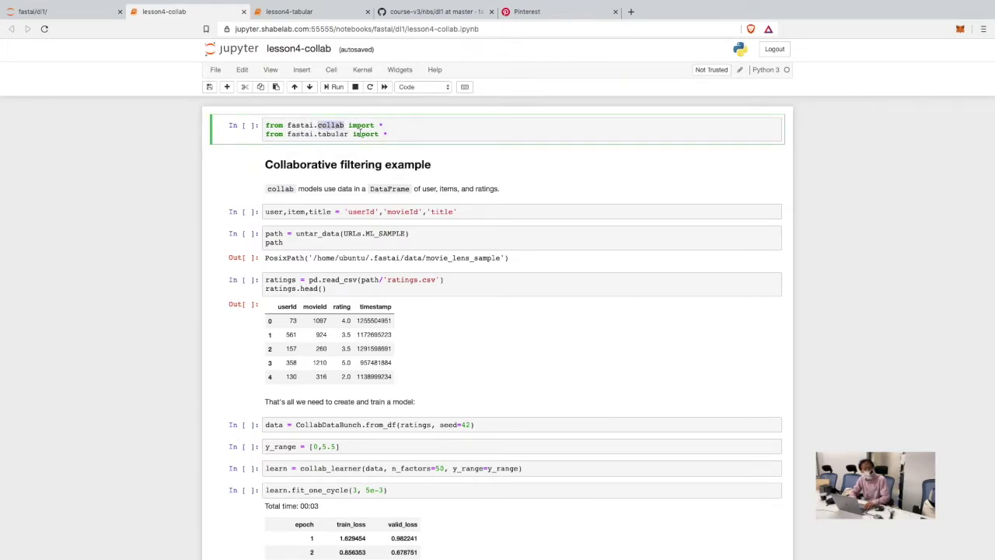
# - Run the notebook's first four code cells: the imports, the user/item/title names, the ML_SAMPLE path and the ratings.csv load
pyautogui.hotkey('shift', 'Return')
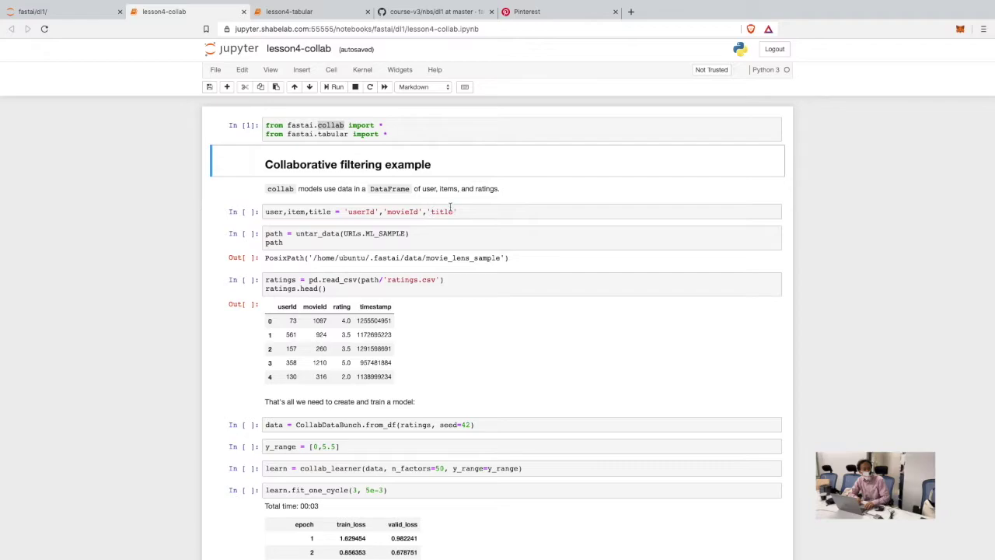
pyautogui.click(446, 211)
pyautogui.hotkey('shift', 'Return')
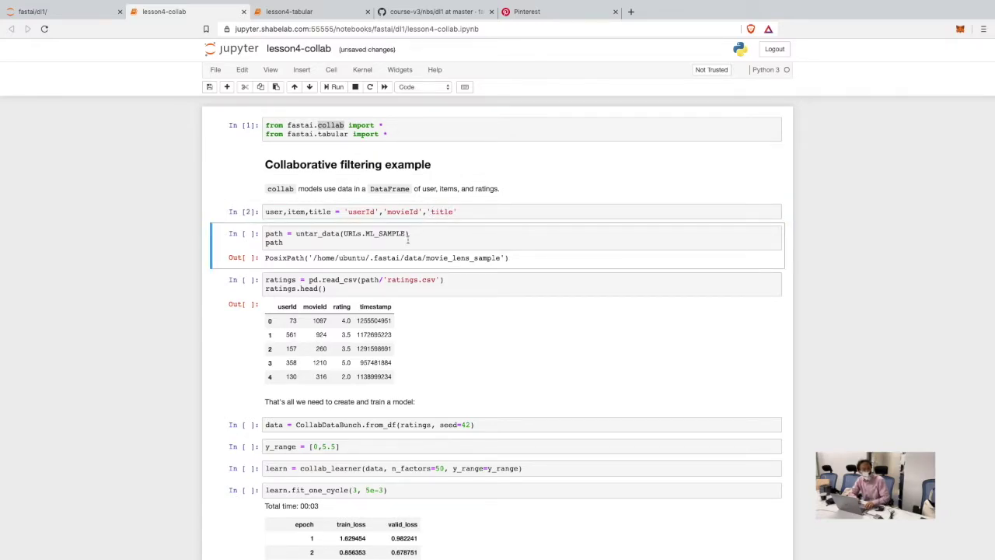
pyautogui.hotkey('shift', 'Return')
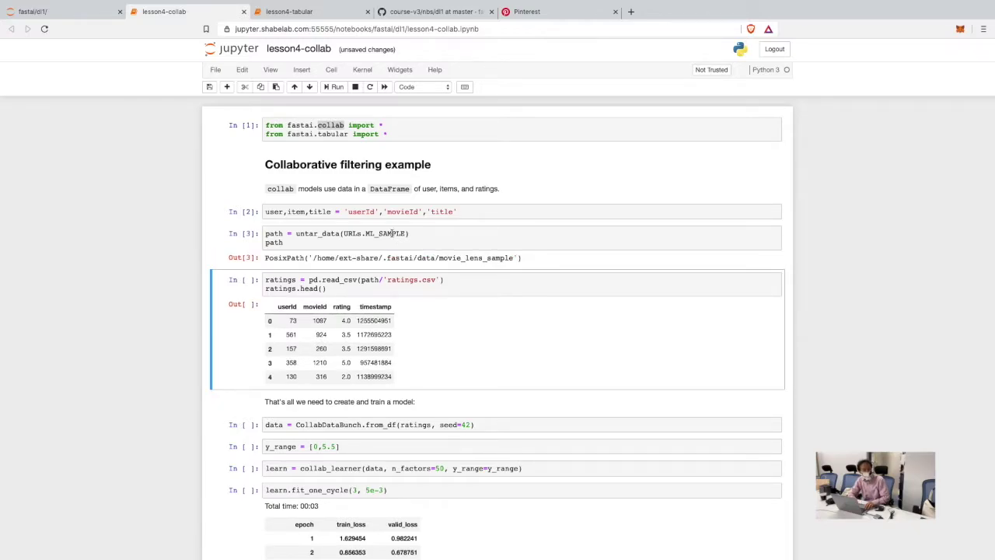
pyautogui.hotkey('shift', 'Return')
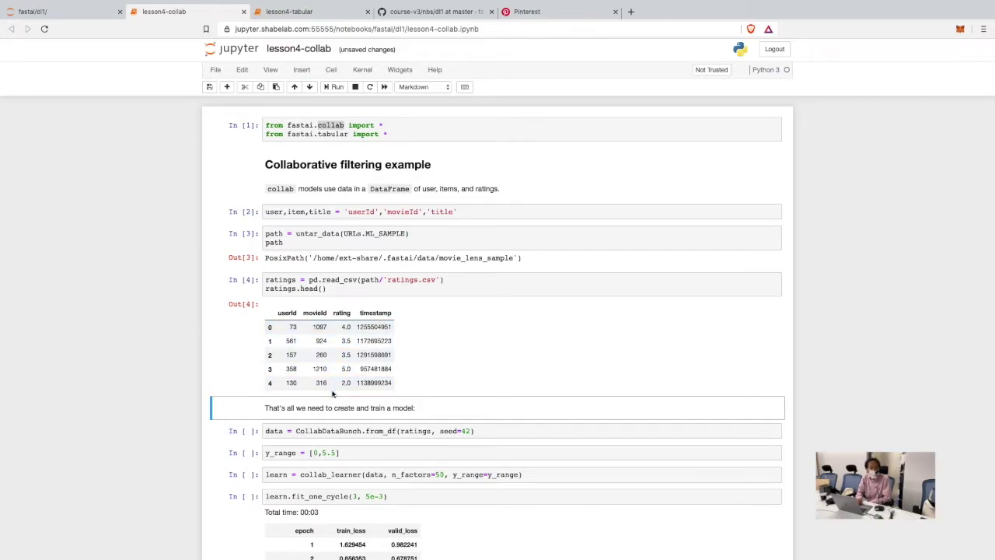
# - Switch to Keynote to compare the list and matrix layouts of collaborative filtering data, and return to the notebook in Brave
pyautogui.hotkey('ctrl', 'Left')
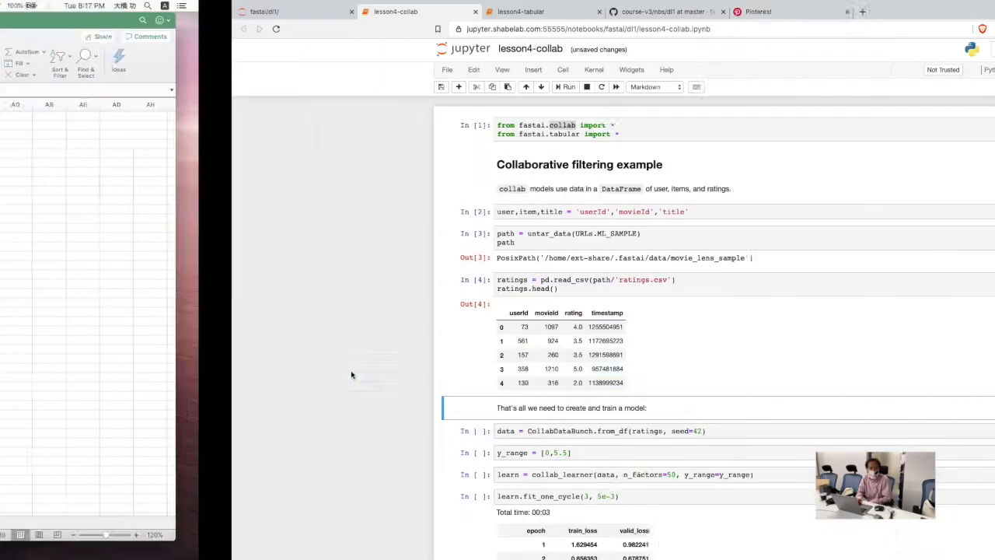
pyautogui.hotkey('ctrl', 'Right')
pyautogui.hotkey('ctrl', 'Right')
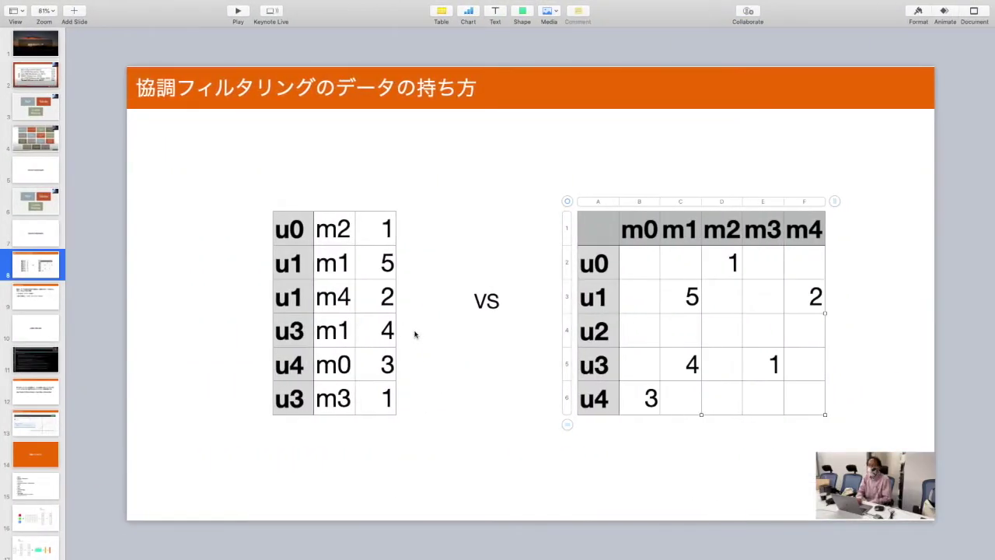
pyautogui.hotkey('ctrl', 'Left')
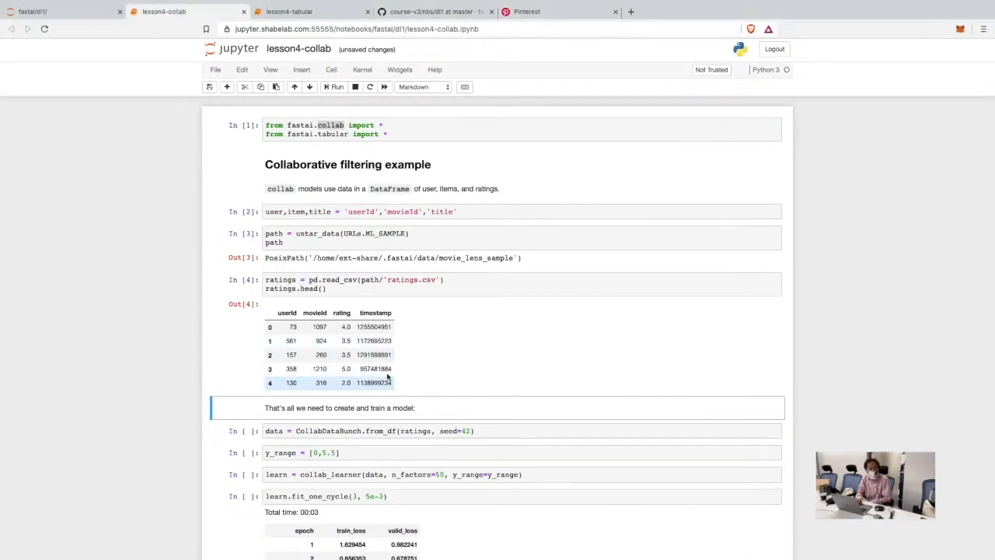
# - Review the CollabDataBunch.from_df call and its ratings argument, and run the cell that builds data with seed=42
pyautogui.scroll(-2, 373, 395)
pyautogui.scroll(-4, 373, 395)
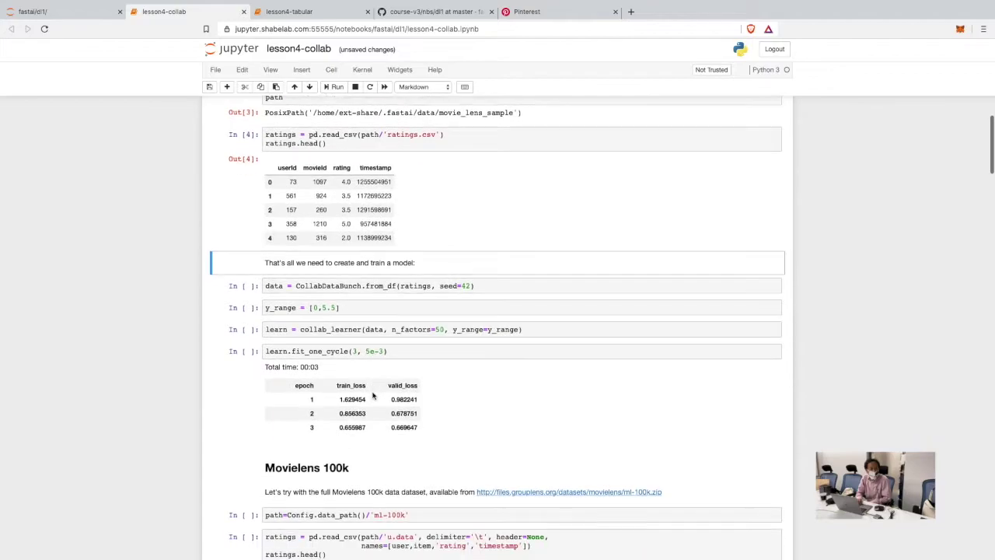
pyautogui.doubleClick(347, 285)
pyautogui.click(384, 285)
pyautogui.doubleClick(383, 285)
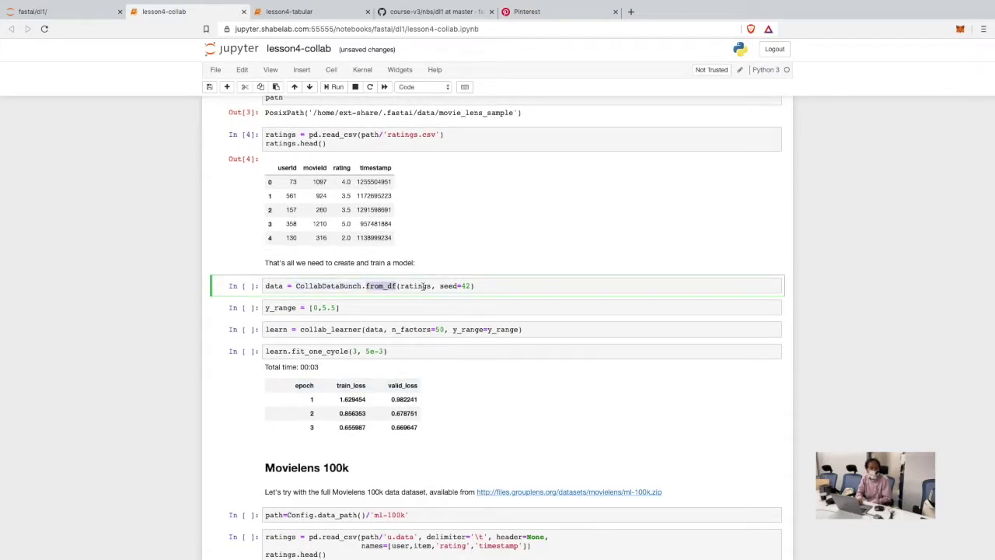
pyautogui.tripleClick(327, 285)
pyautogui.click(342, 286)
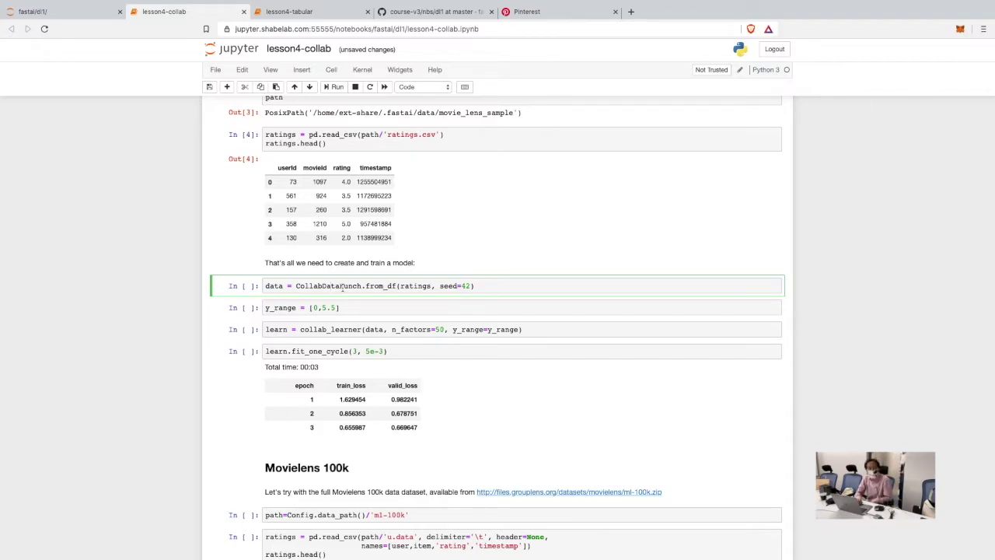
pyautogui.doubleClick(343, 285)
pyautogui.doubleClick(416, 285)
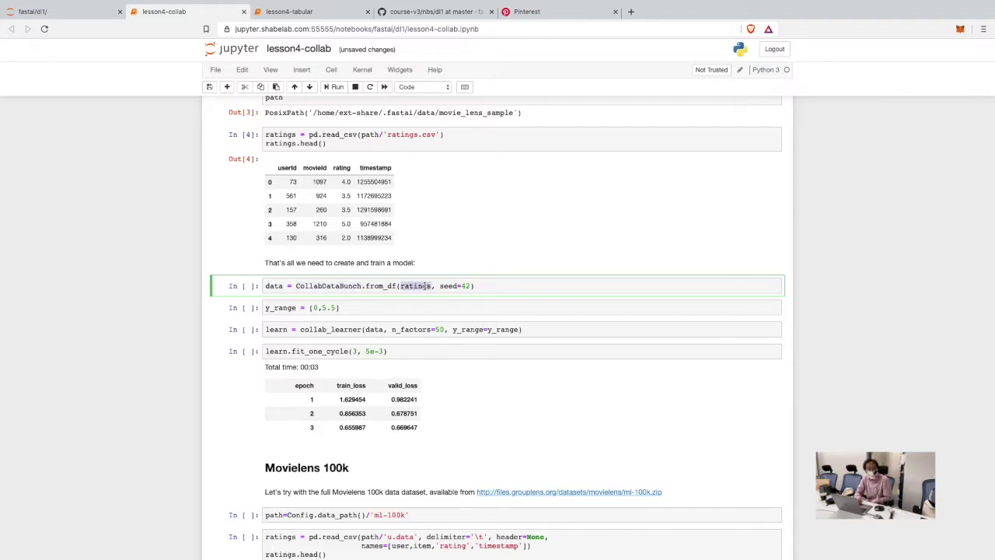
pyautogui.doubleClick(287, 144)
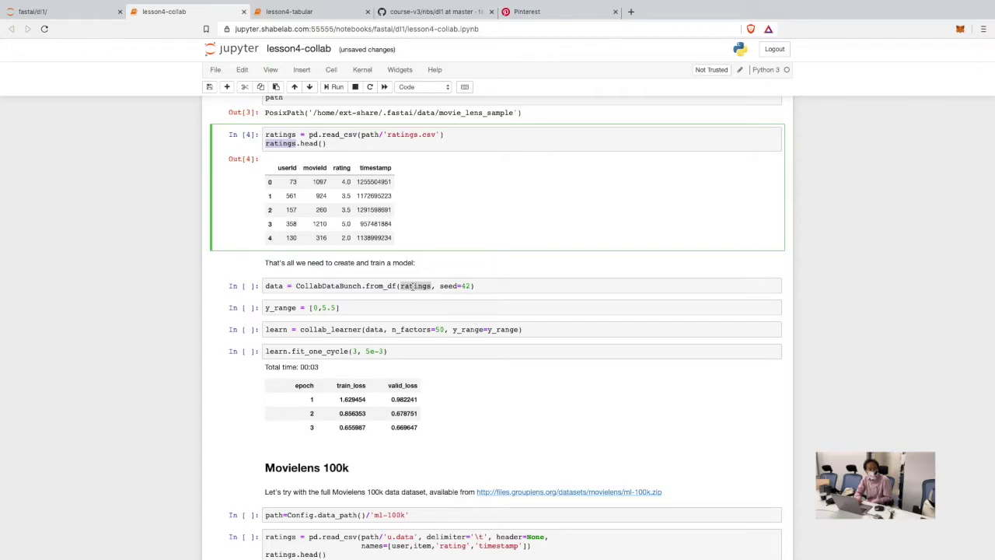
pyautogui.click(413, 286)
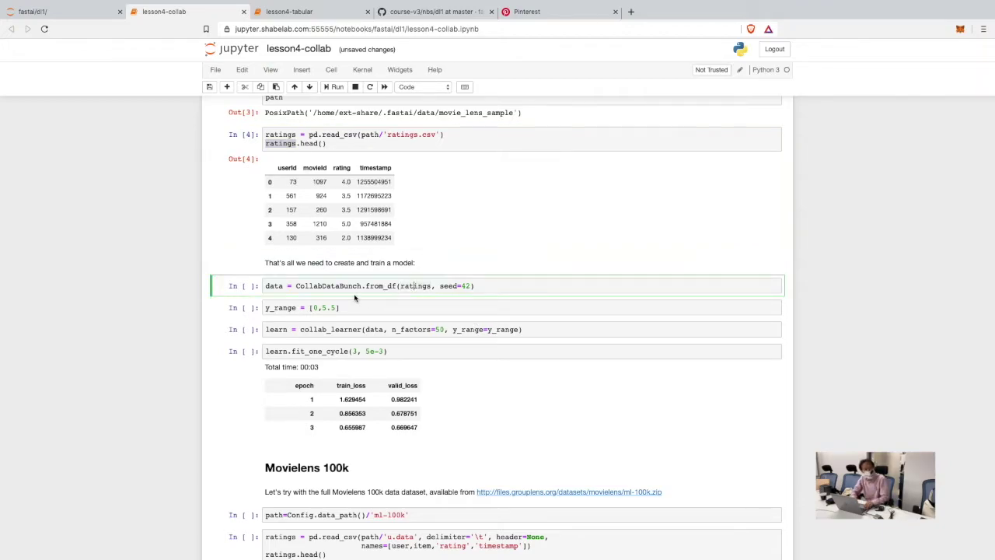
pyautogui.hotkey('shift', 'Return')
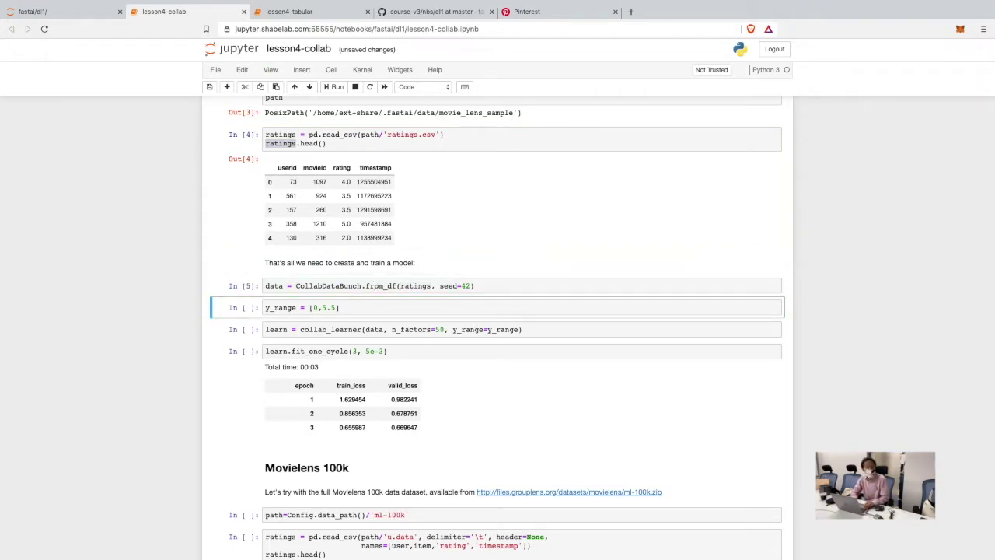
# - Insert a new cell below the CollabDataBunch cell and run data in it to print the data bunch
pyautogui.click(276, 288)
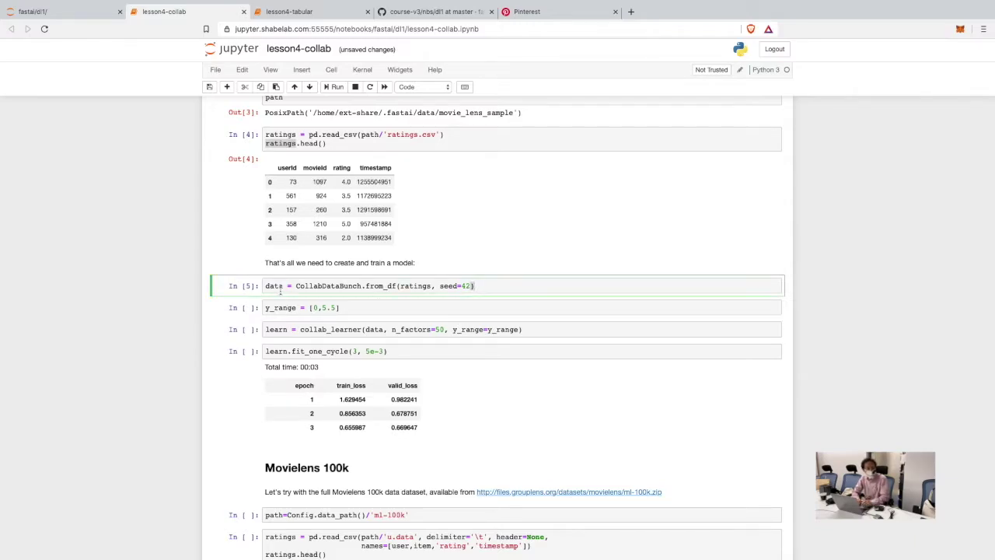
pyautogui.doubleClick(272, 285)
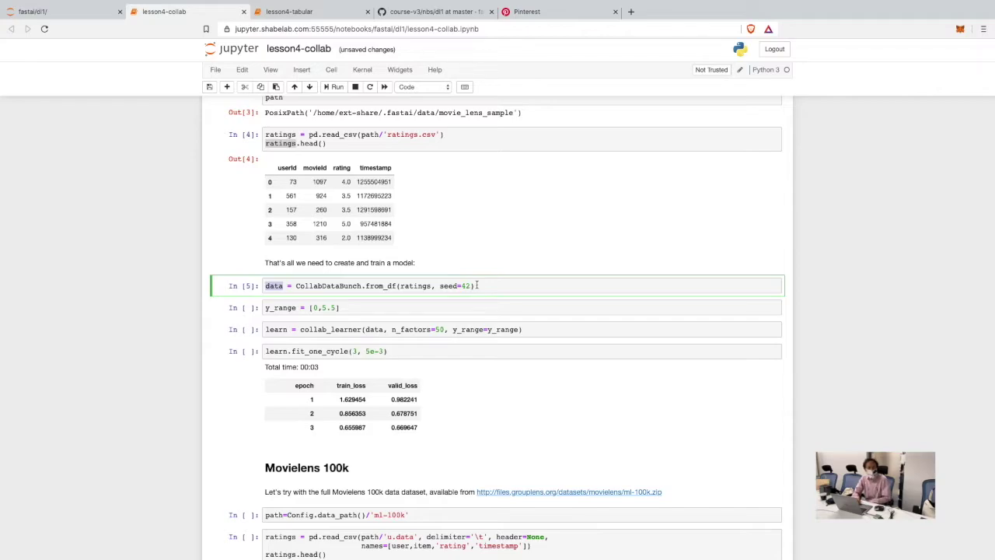
pyautogui.doubleClick(465, 287)
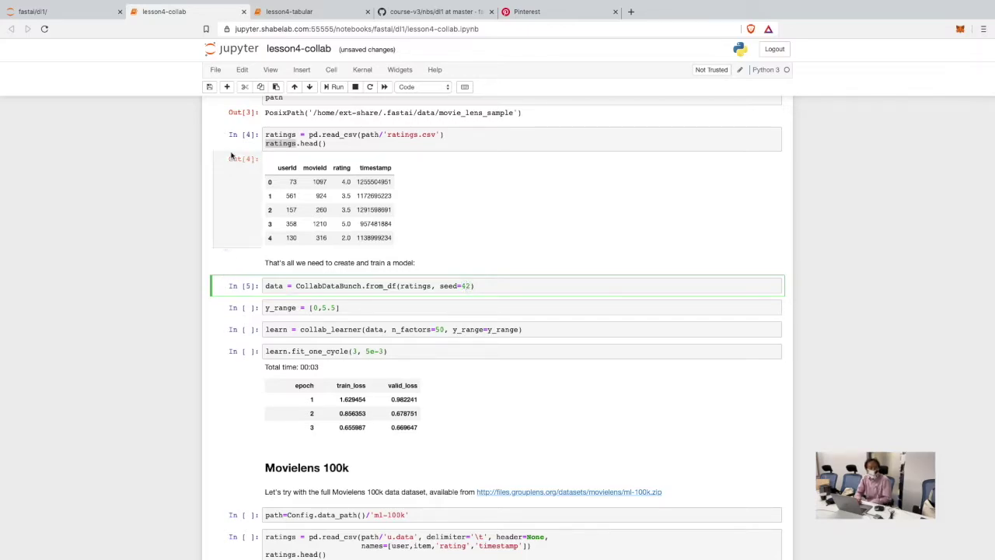
pyautogui.click(226, 86)
pyautogui.press('Return')
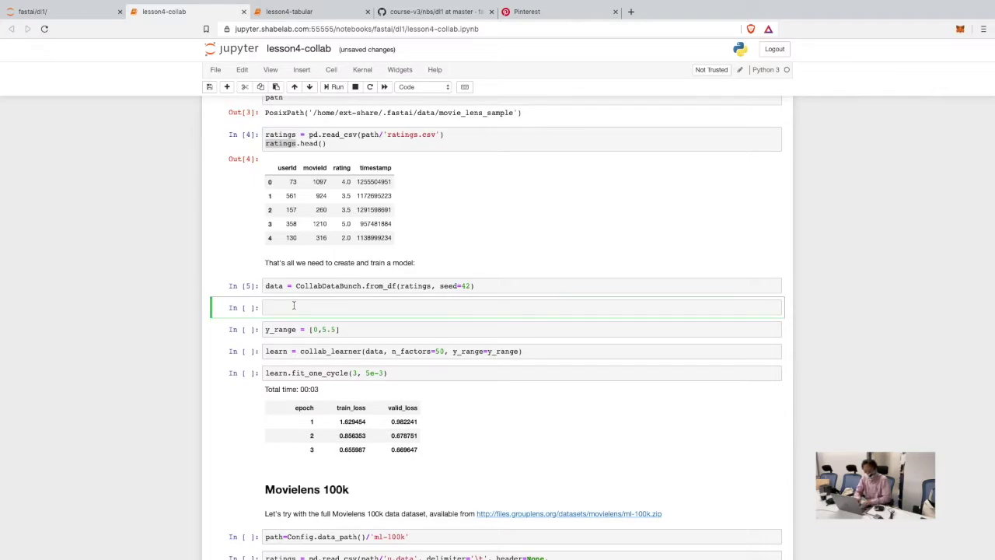
pyautogui.write('data')
pyautogui.hotkey('shift', 'Return')
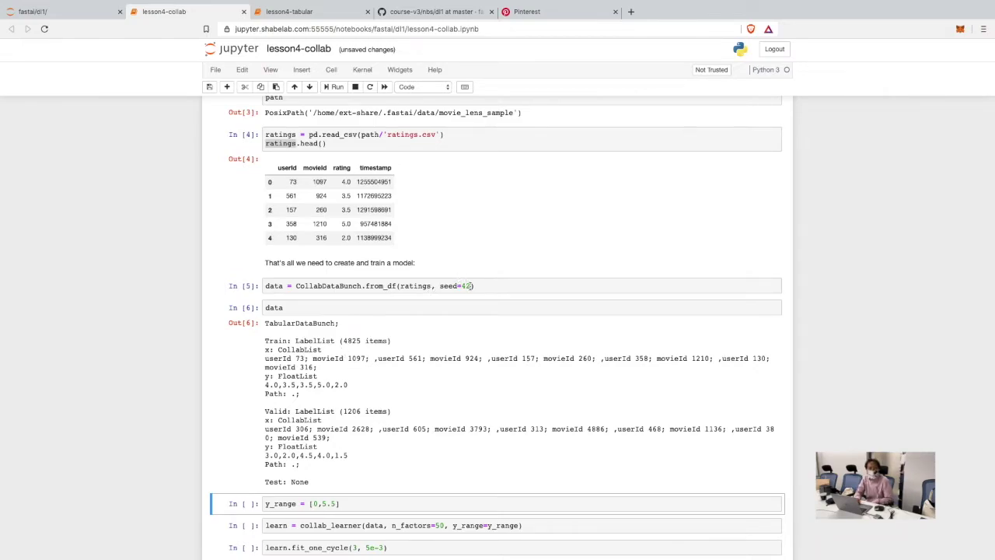
# - Review the seed argument and the printed training and validation lists, and run the y_range = [0,5.5] cell
pyautogui.doubleClick(465, 285)
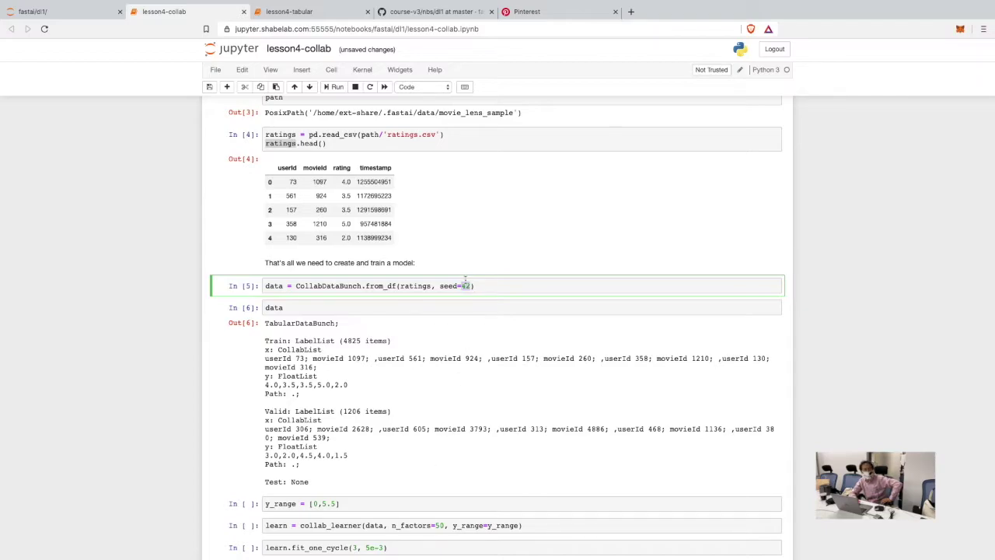
pyautogui.scroll(-2, 455, 350)
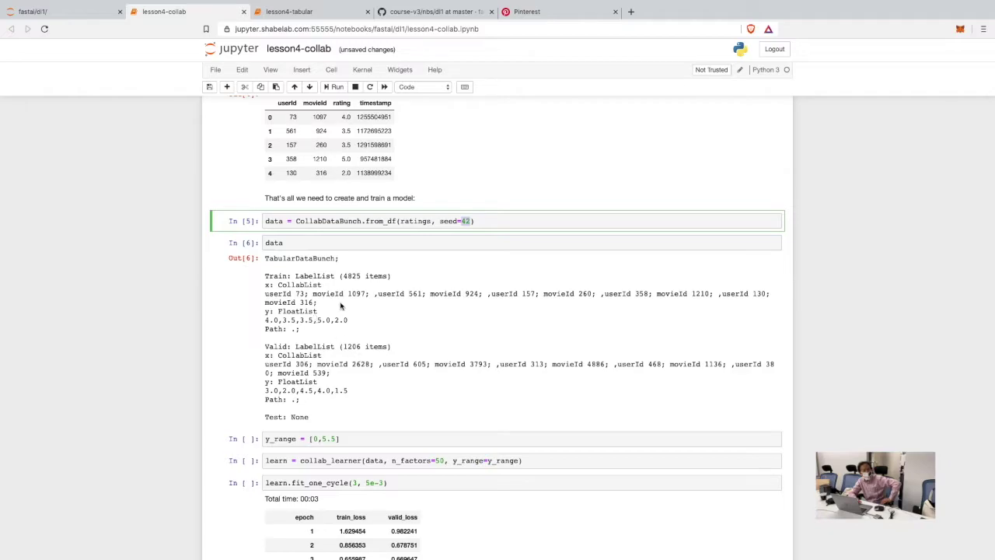
pyautogui.scroll(-1, 359, 323)
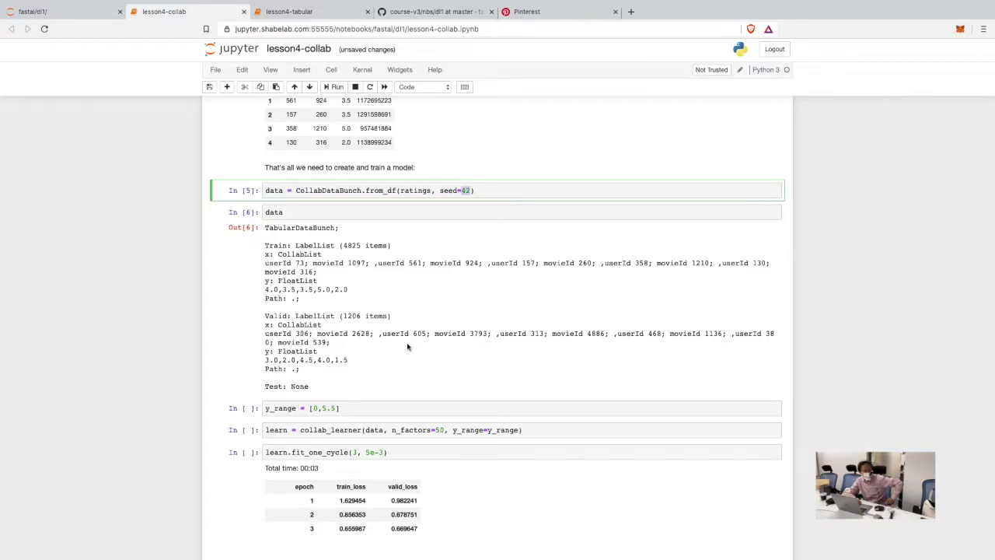
pyautogui.scroll(-5, 408, 346)
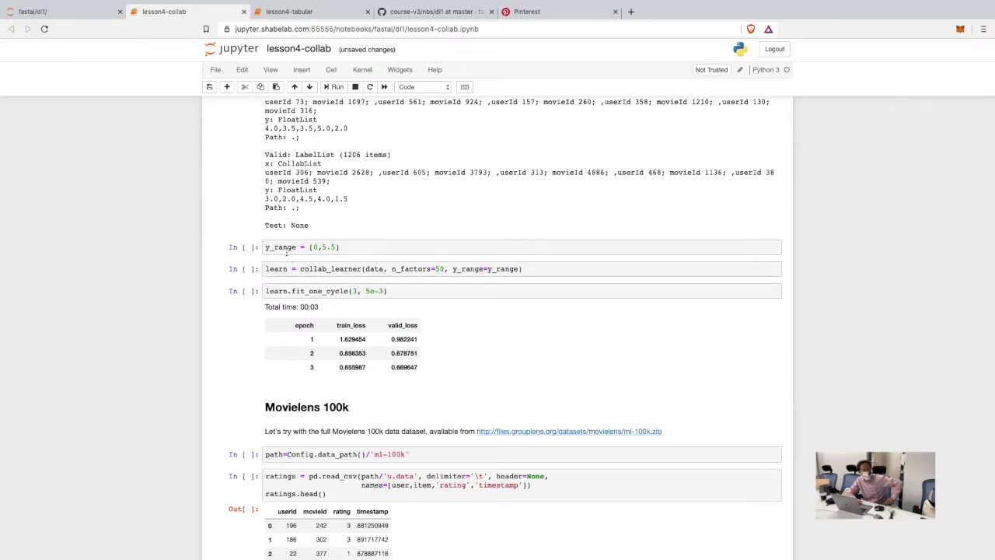
pyautogui.click(341, 244)
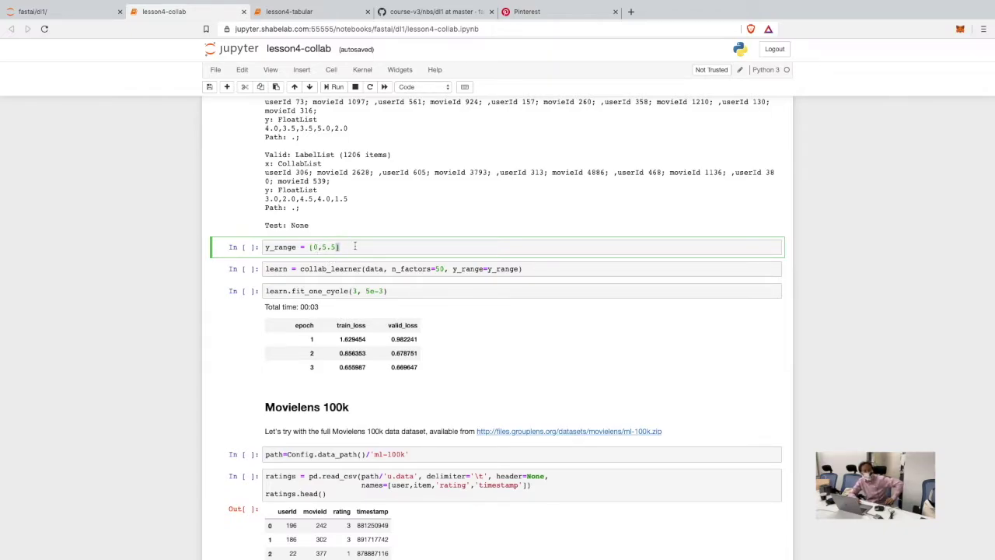
pyautogui.doubleClick(316, 247)
pyautogui.click(350, 248)
pyautogui.hotkey('shift', 'Return')
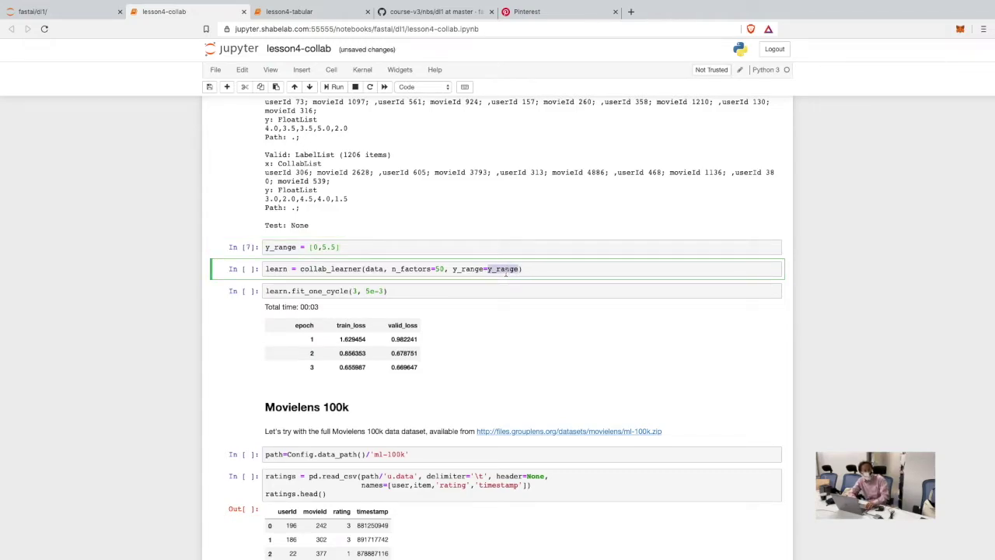
# - Compare the n_factors value with the factors in Excel's collab_filter workbook, examining the userId and movieId headings and user 310's factors B31:F31
pyautogui.doubleClick(440, 269)
pyautogui.hotkey('ctrl', 'Right')
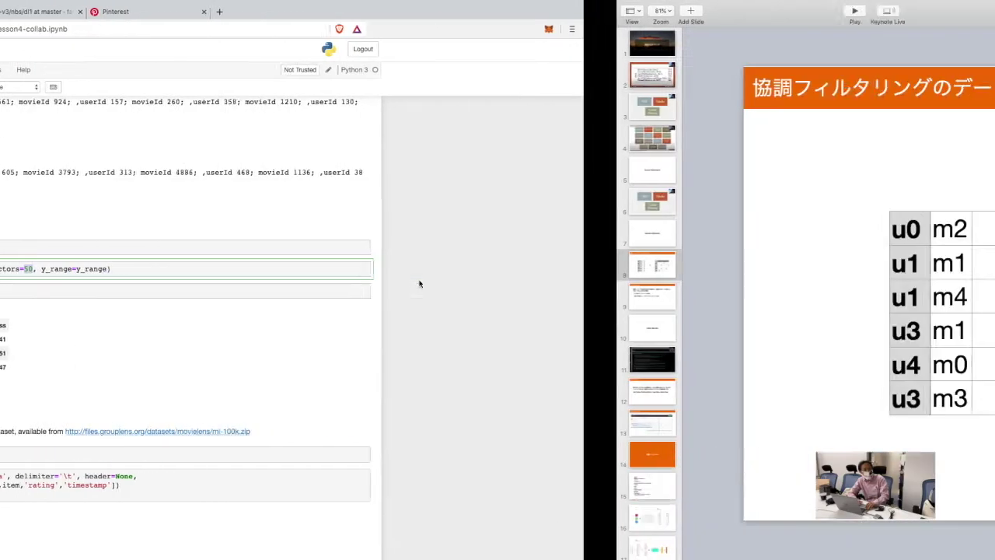
pyautogui.hotkey('ctrl', 'Left')
pyautogui.hotkey('ctrl', 'Left')
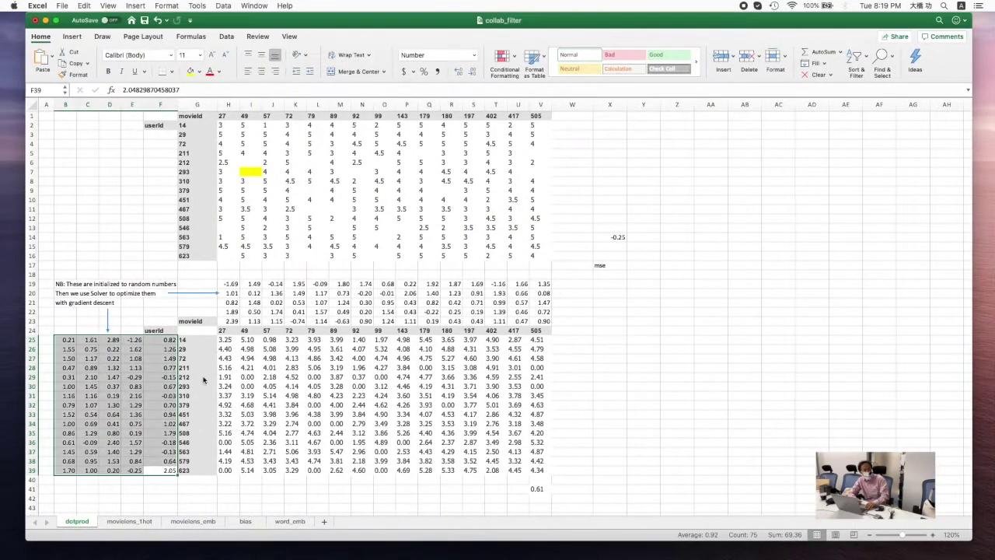
pyautogui.click(190, 349)
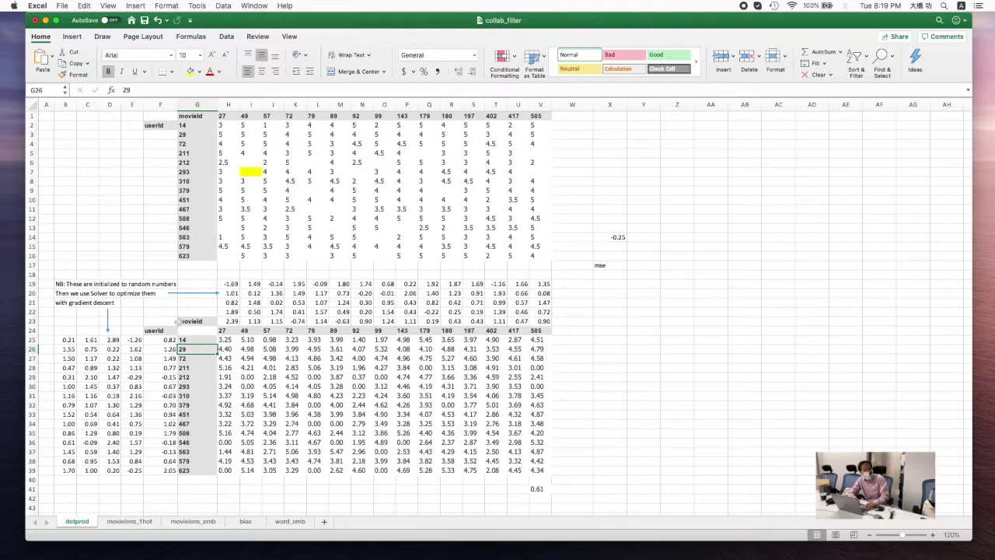
pyautogui.click(264, 340)
pyautogui.click(267, 331)
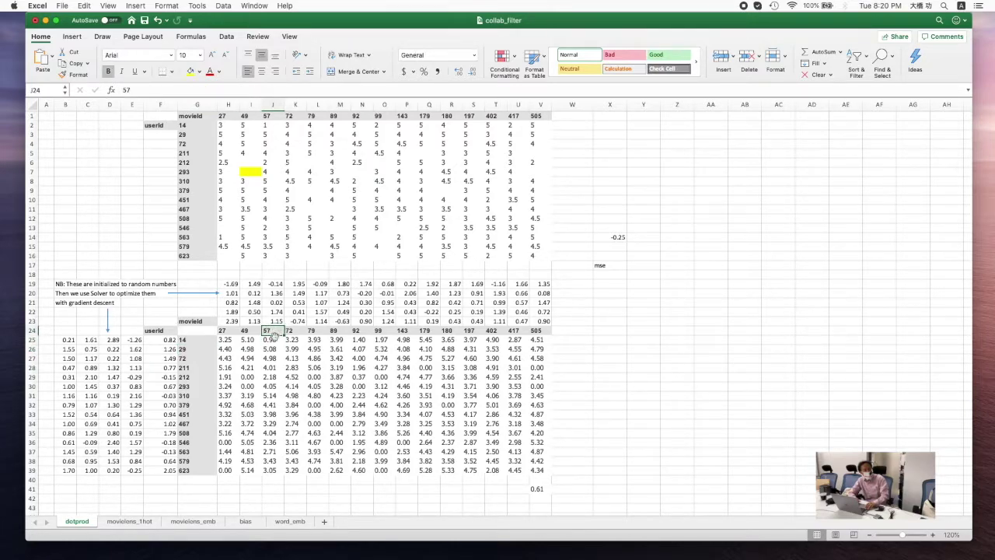
pyautogui.moveTo(176, 396); pyautogui.dragTo(63, 395)
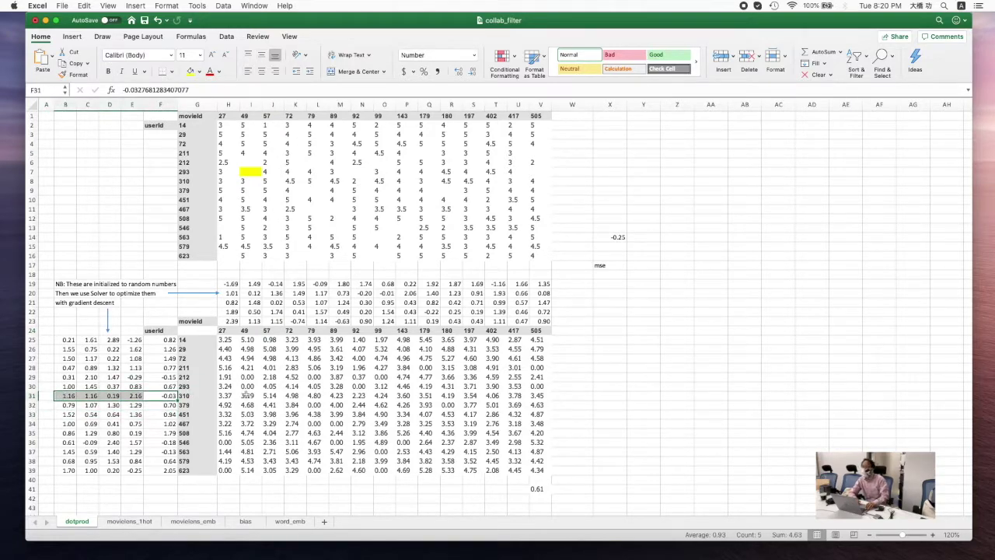
# - Switch back to the lesson4-collab notebook in Brave and run the collab_learner cell with n_factors=50 and y_range=y_range
pyautogui.hotkey('ctrl', 'Right')
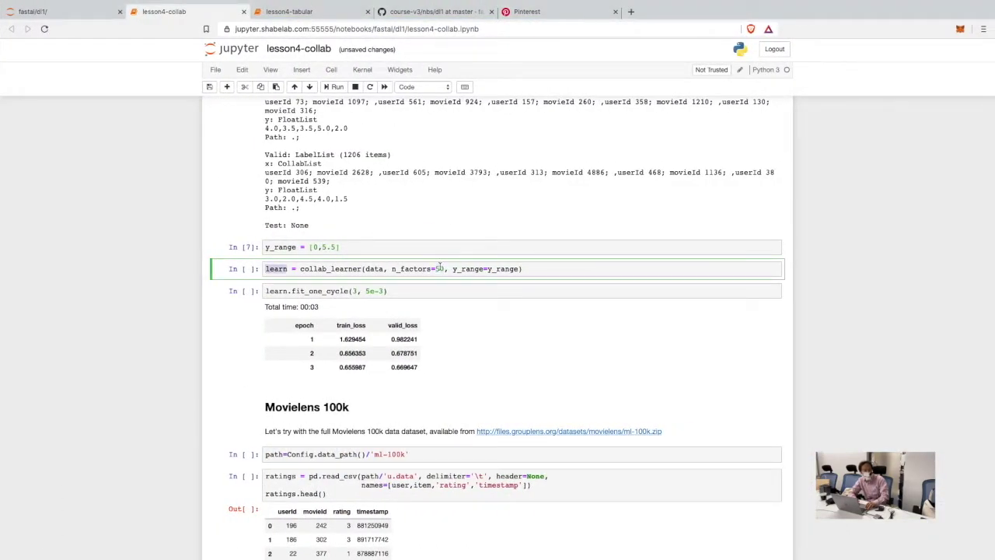
pyautogui.doubleClick(440, 269)
pyautogui.click(362, 268)
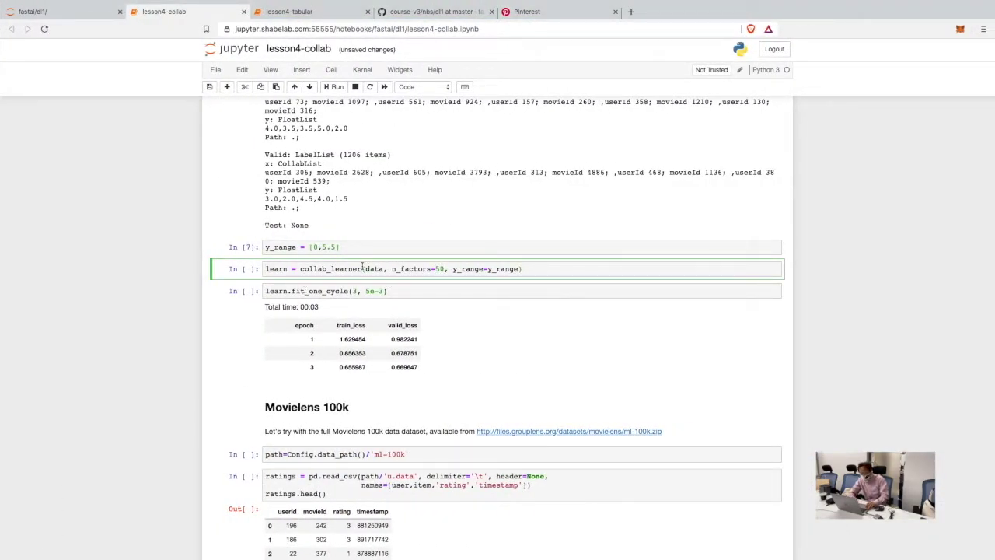
pyautogui.doubleClick(341, 269)
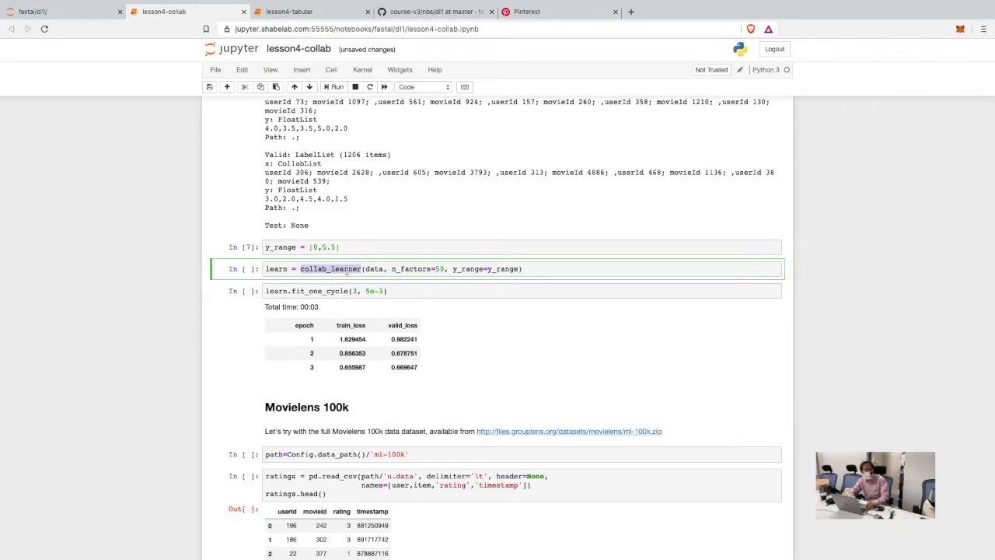
pyautogui.click(352, 269)
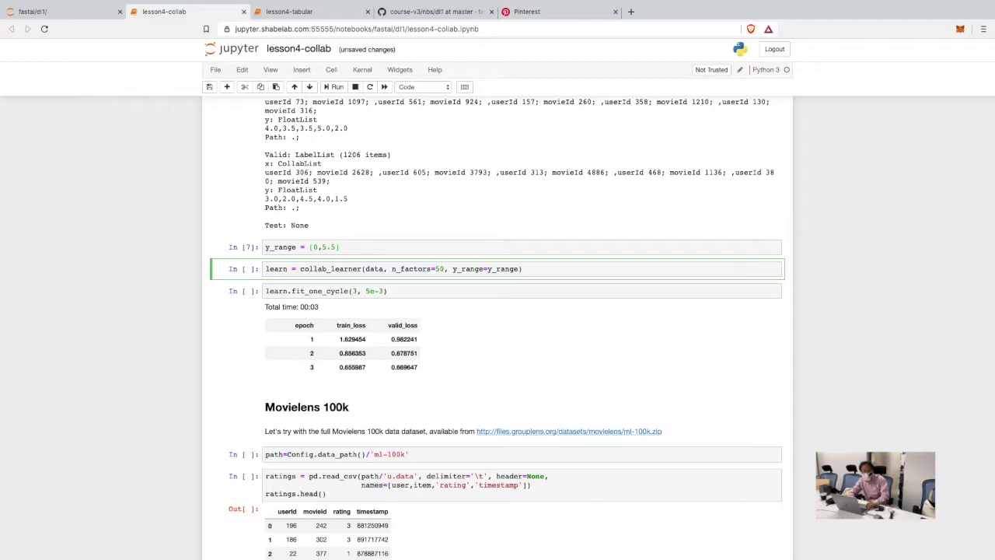
pyautogui.hotkey('shift', 'Return')
pyautogui.click(275, 272)
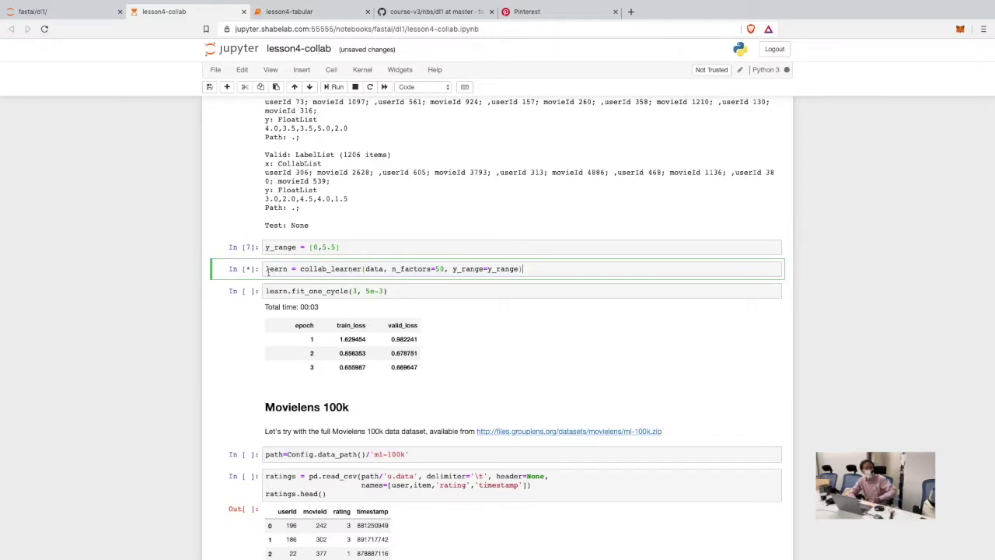
# - Run the learn.fit_one_cycle(3, 5e-3) cell and inspect the validation losses in its epoch table
pyautogui.scroll(-2, 359, 303)
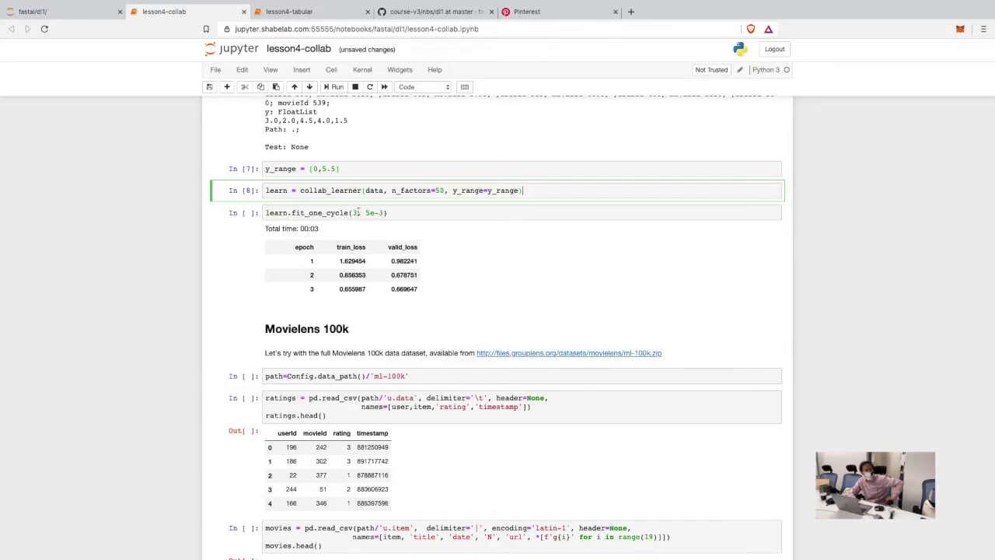
pyautogui.click(359, 212)
pyautogui.hotkey('shift', 'Return')
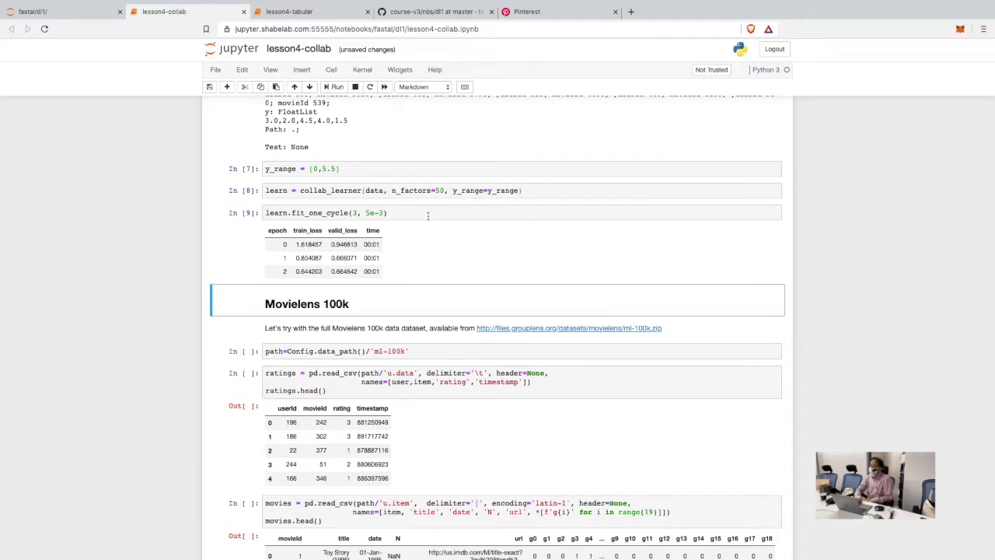
pyautogui.moveTo(371, 264); pyautogui.dragTo(354, 240)
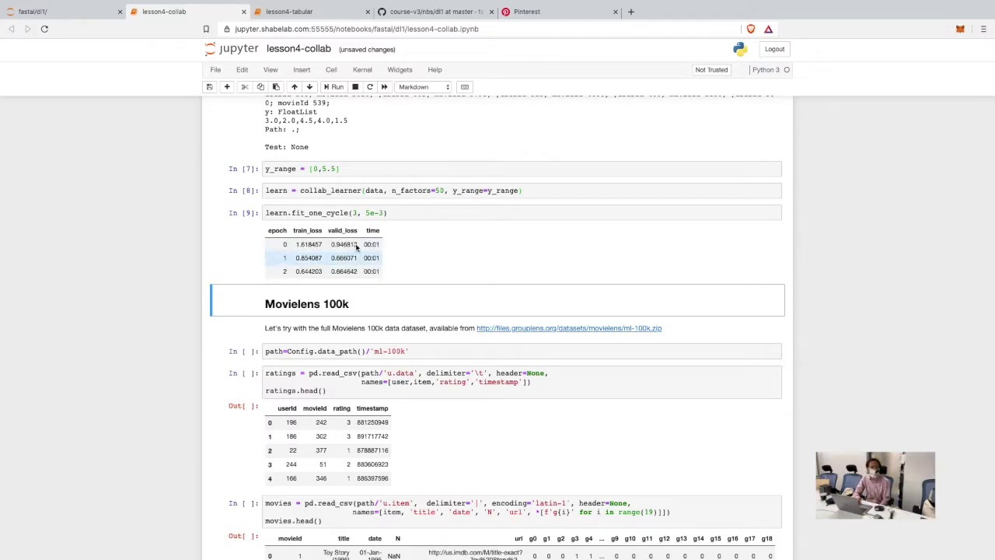
pyautogui.click(354, 240)
# - Switch to Excel's collab_filter workbook and examine individual ratings for movies 402 and 417 in the upper ratings table
pyautogui.hotkey('ctrl', 'Right')
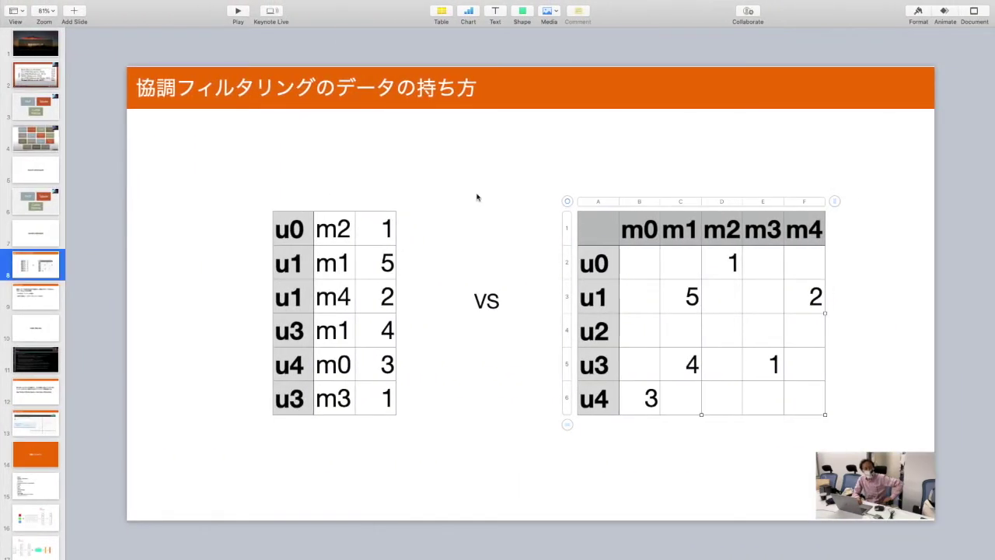
pyautogui.hotkey('ctrl', 'Left')
pyautogui.hotkey('ctrl', 'Left')
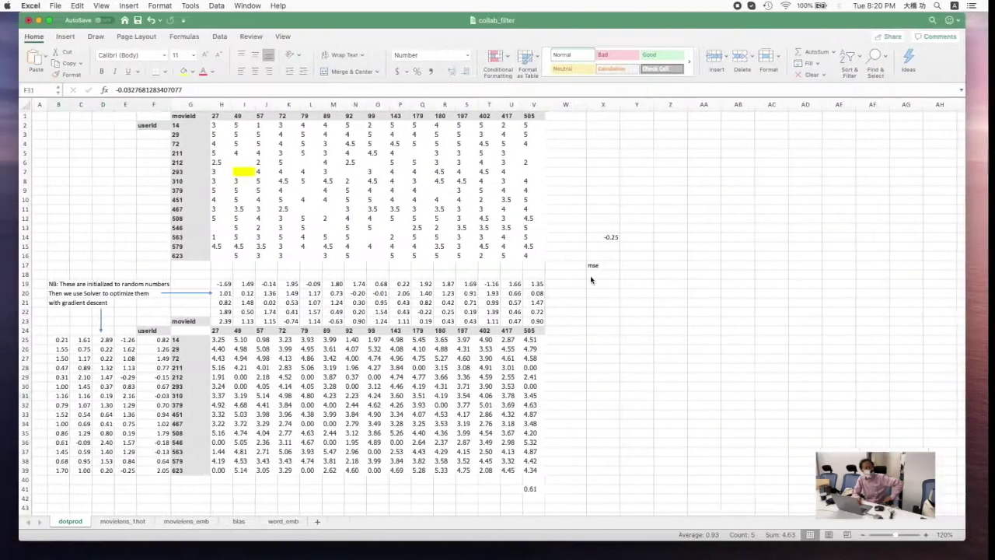
pyautogui.click(488, 189)
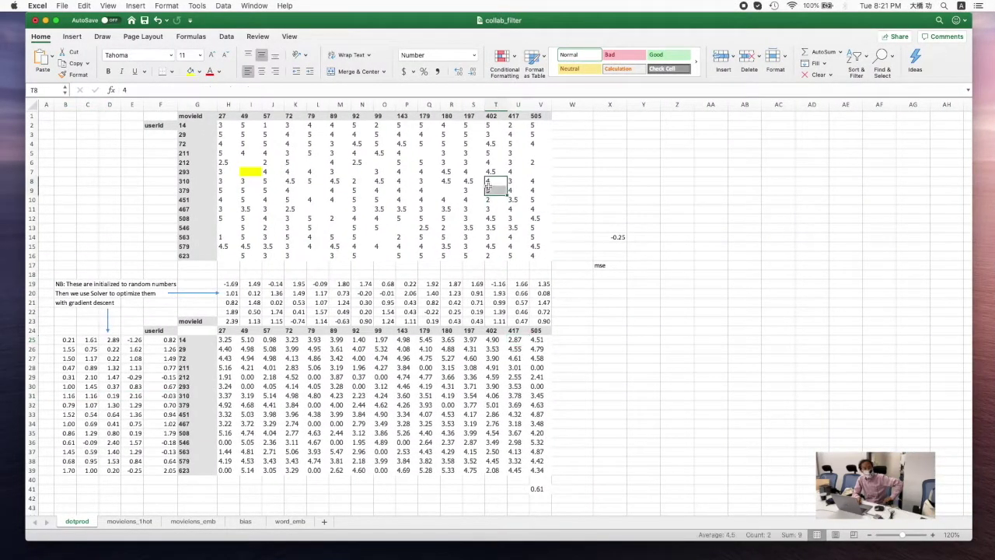
pyautogui.click(490, 163)
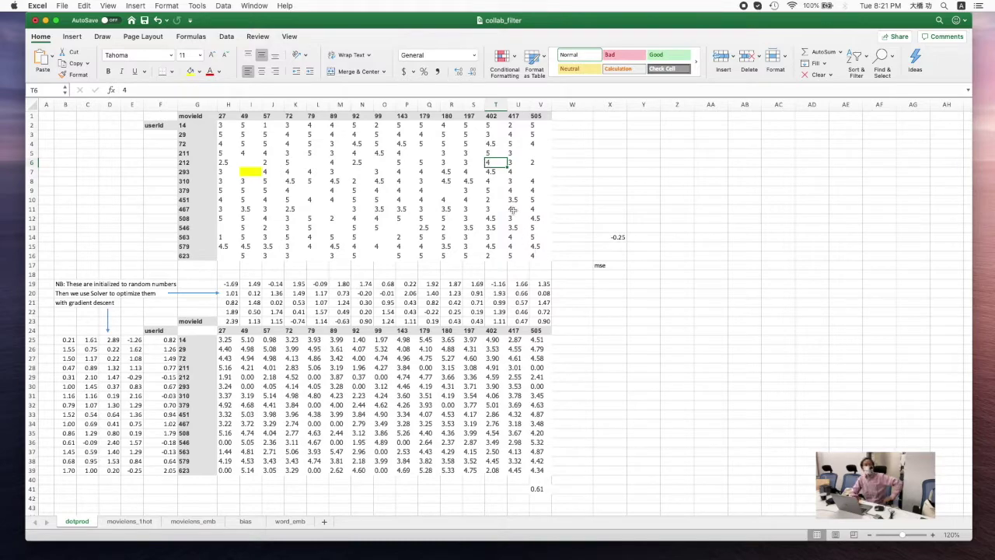
pyautogui.click(525, 199)
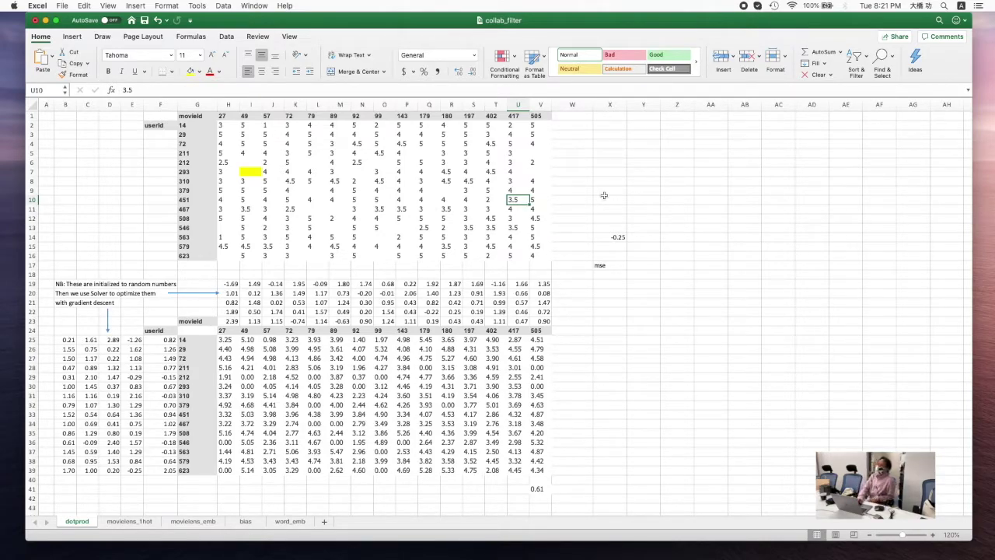
# - Switch to the Keynote presentation and show the Cold start problem slide
pyautogui.hotkey('ctrl', 'Right')
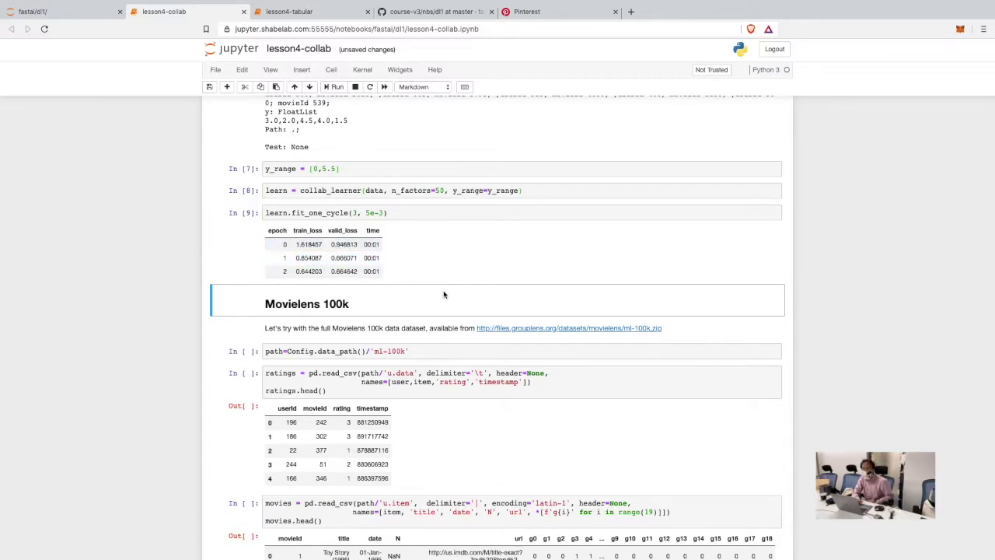
pyautogui.hotkey('ctrl', 'Right')
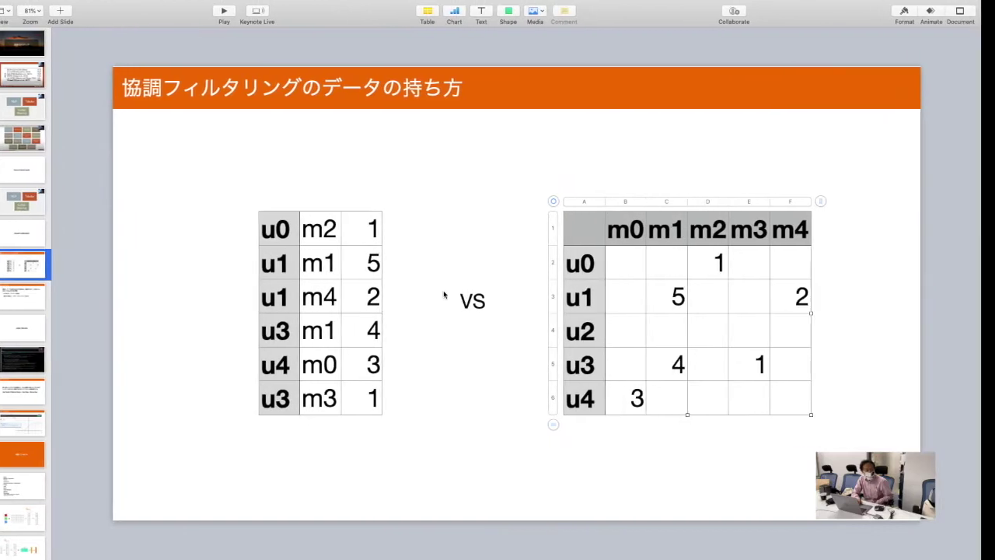
pyautogui.click(25, 309)
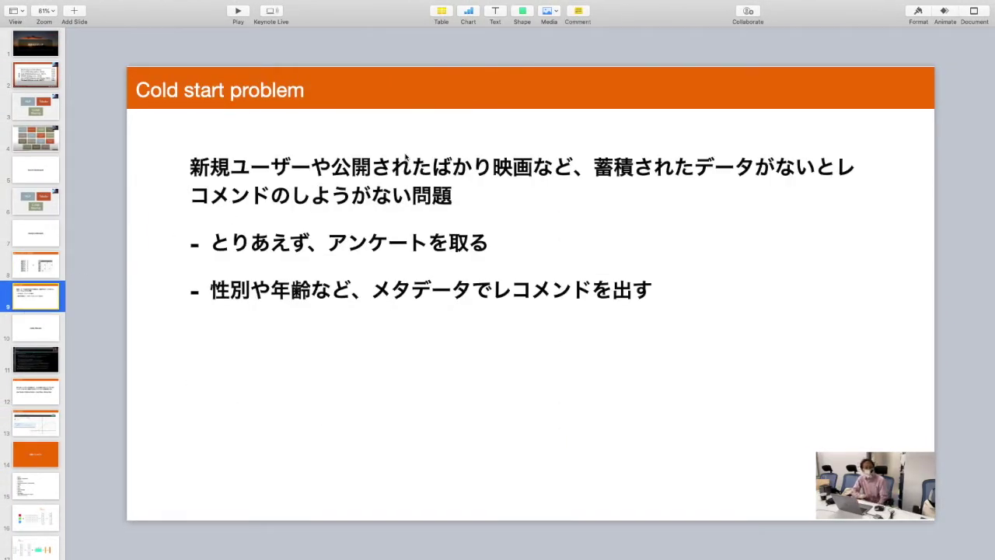
# - Return to the lesson4-collab notebook in Brave and look through the Movielens 100k section down to the movie scatter plot
pyautogui.hotkey('ctrl', 'Left')
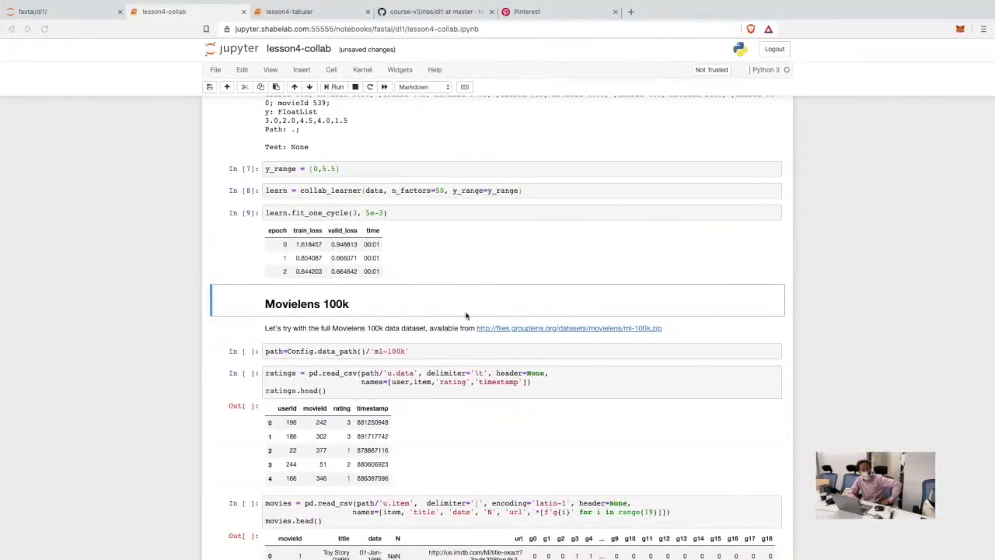
pyautogui.scroll(-10, 466, 315)
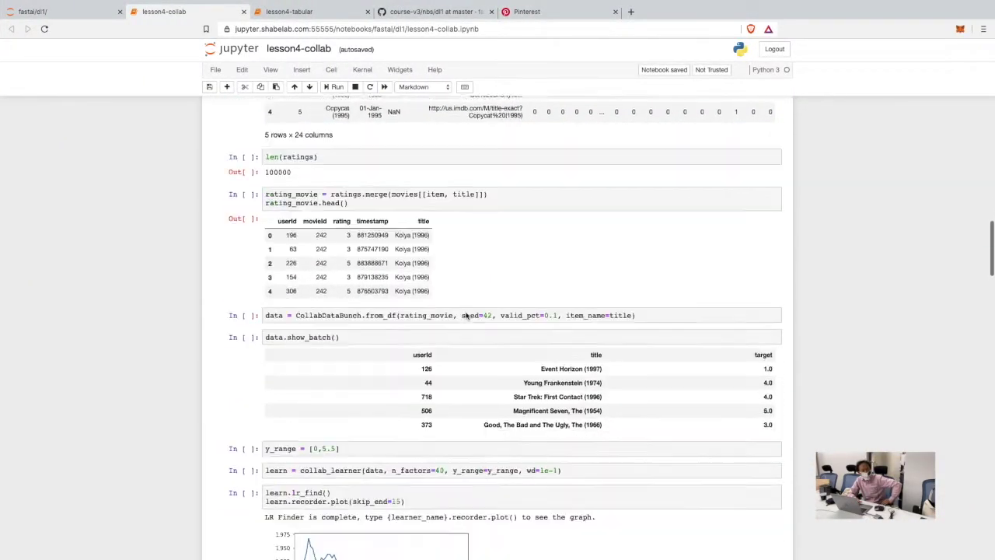
pyautogui.scroll(-20, 466, 315)
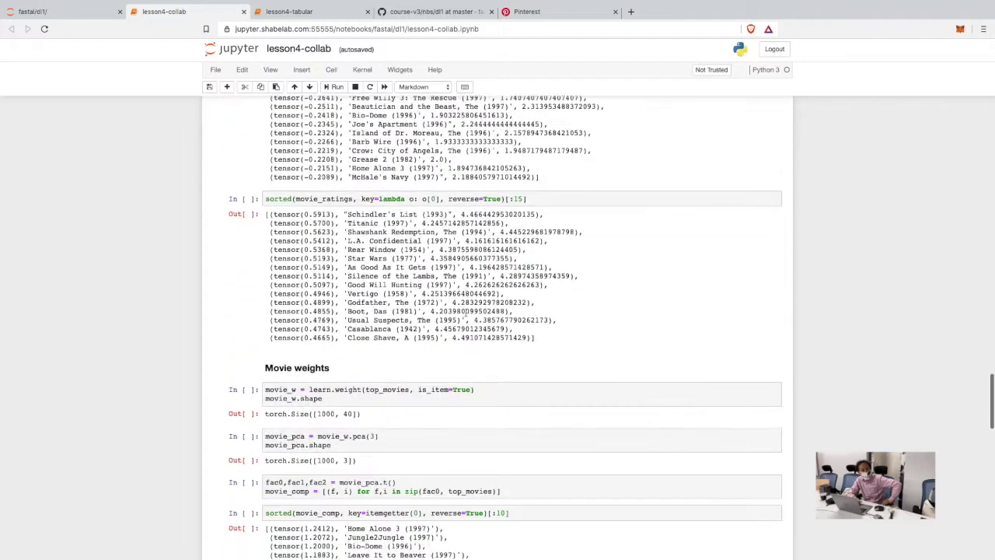
pyautogui.scroll(-20, 466, 314)
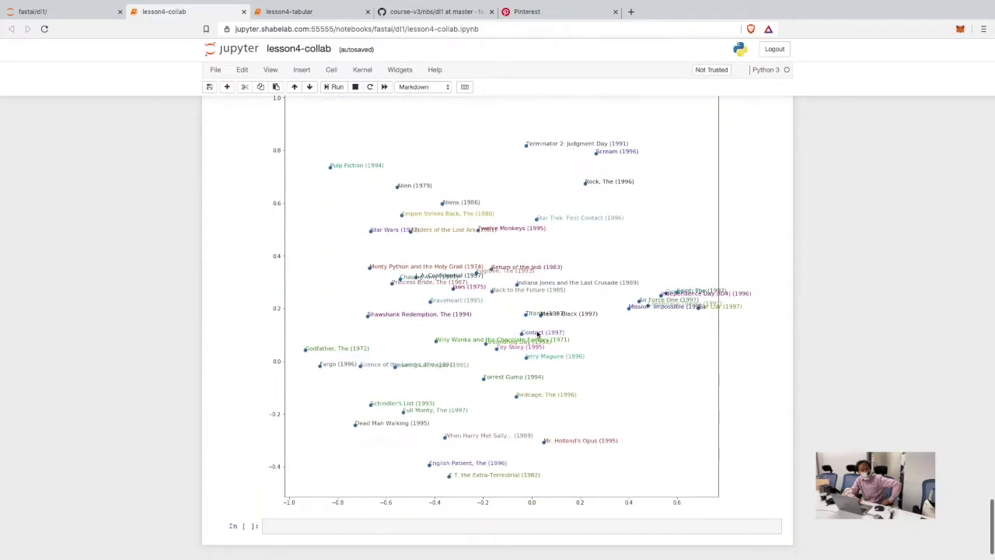
pyautogui.scroll(2, 575, 361)
pyautogui.scroll(-3, 572, 425)
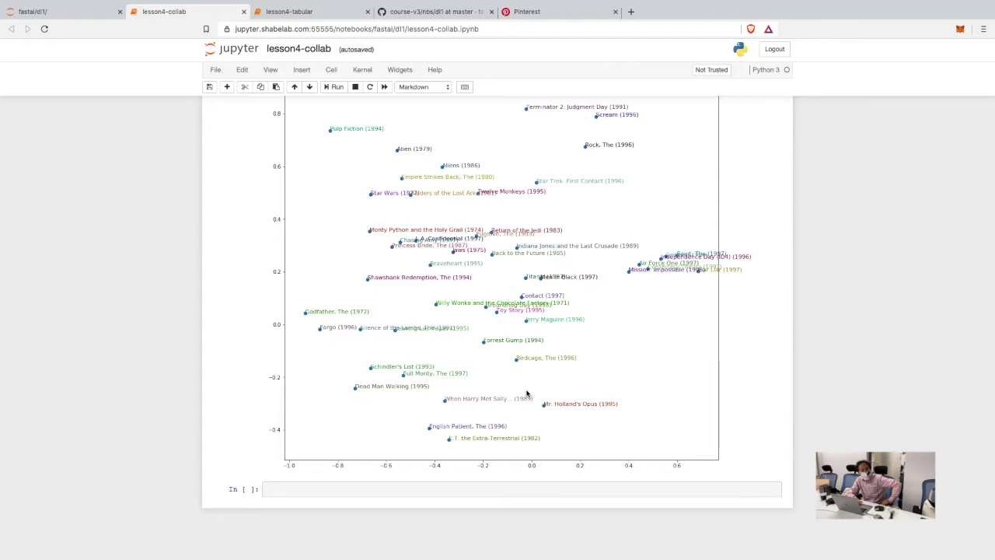
pyautogui.scroll(3, 526, 394)
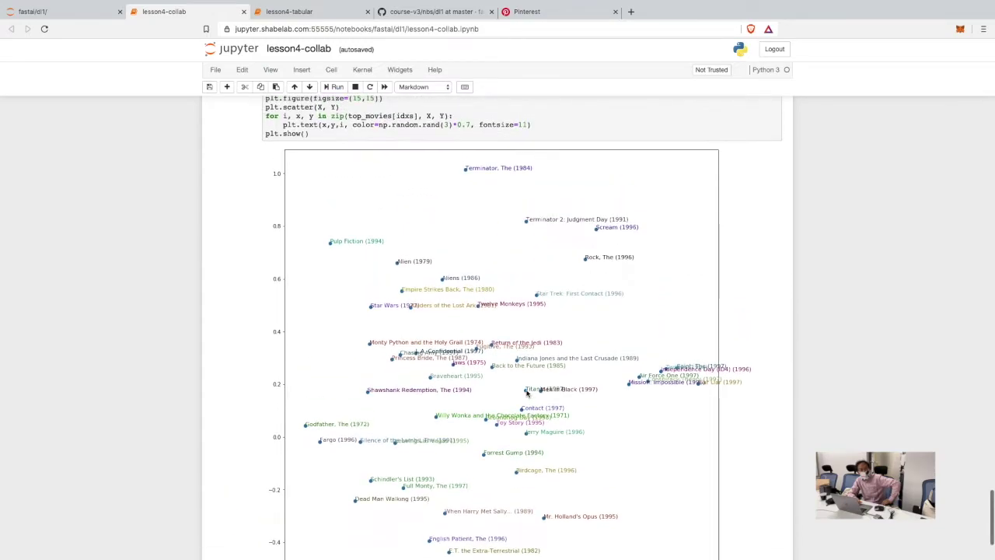
# - Switch to Excel's collab_filter workbook and examine user factors B34:B36, user 467 and the factors of movie 89 in M19:M23
pyautogui.hotkey('ctrl', 'Right')
pyautogui.hotkey('ctrl', 'Left')
pyautogui.hotkey('ctrl', 'Left')
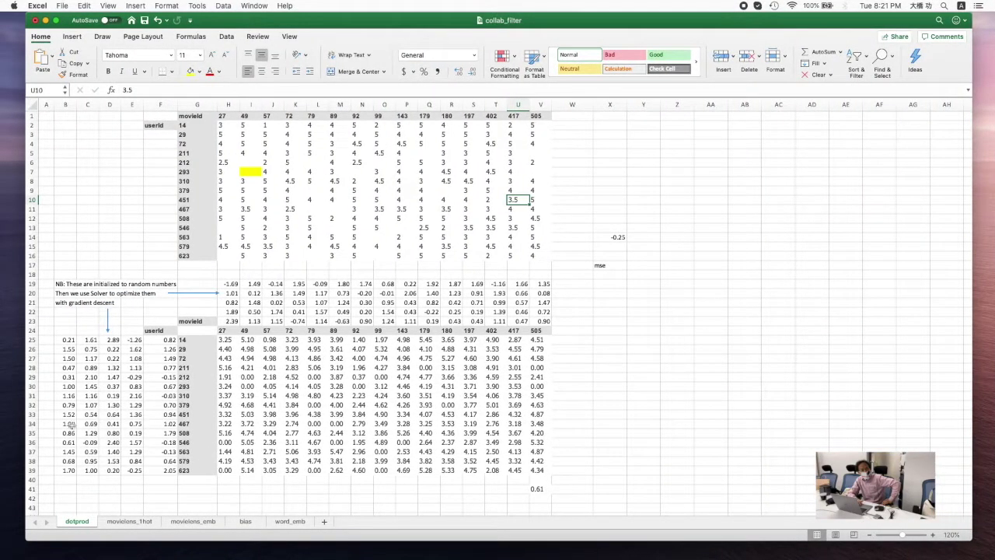
pyautogui.moveTo(68, 424); pyautogui.dragTo(66, 444)
pyautogui.click(187, 425)
pyautogui.moveTo(340, 321); pyautogui.dragTo(340, 285)
# - Switch back to the notebook in Brave and examine how the movies are spread across the scatter plot
pyautogui.hotkey('ctrl', 'Right')
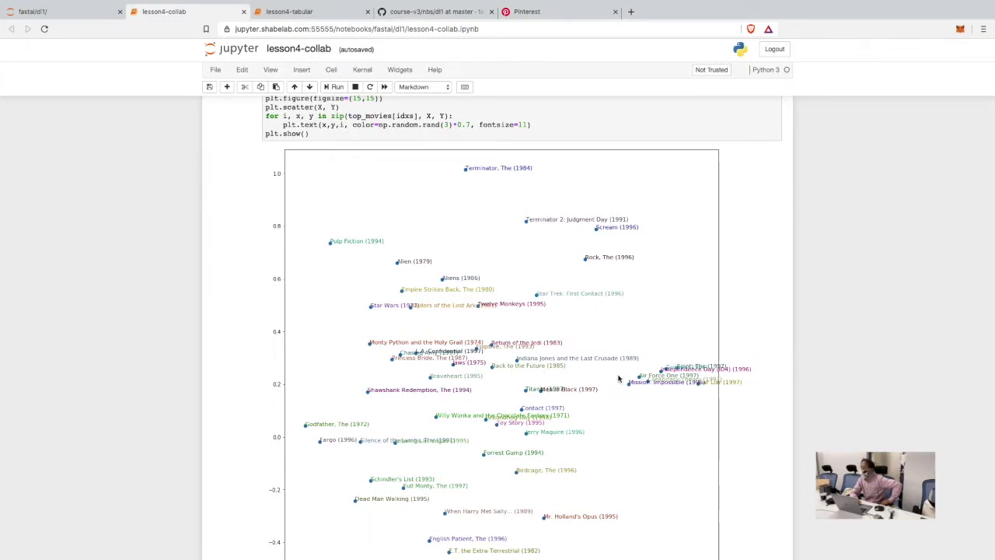
pyautogui.scroll(-3, 617, 412)
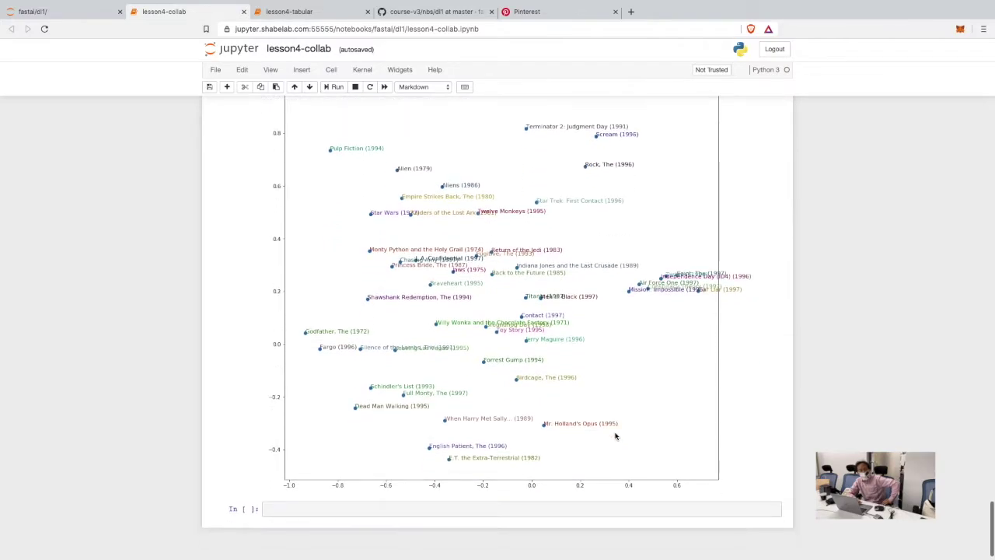
pyautogui.scroll(1, 615, 436)
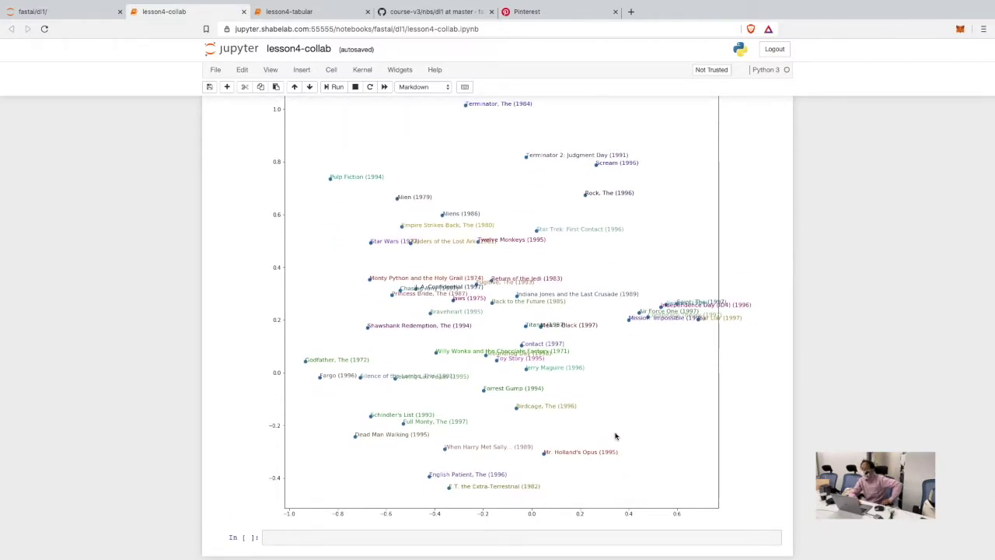
# - Go back to the collab_learner cell with n_factors=50, select it to review its arguments, and switch to the Keynote slides
pyautogui.scroll(20, 615, 436)
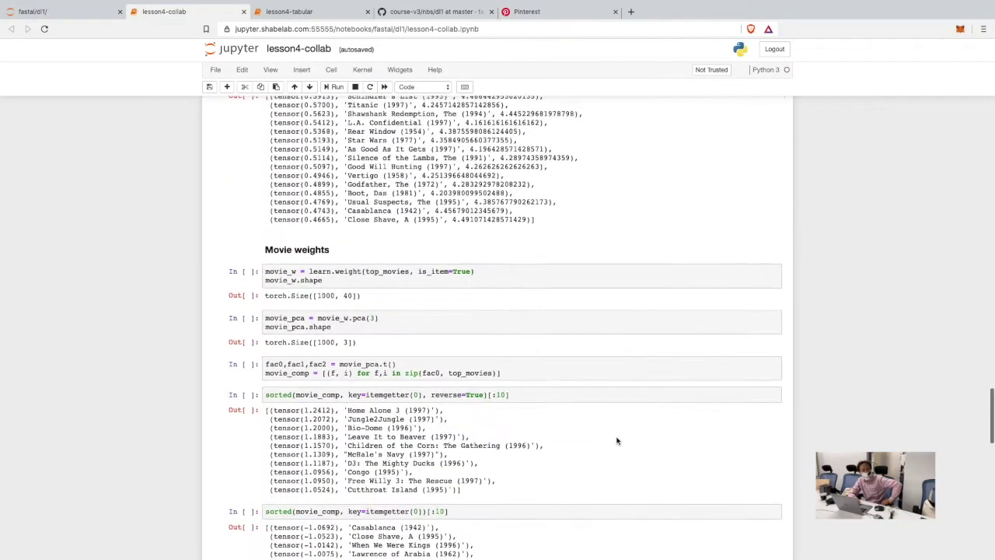
pyautogui.scroll(20, 616, 437)
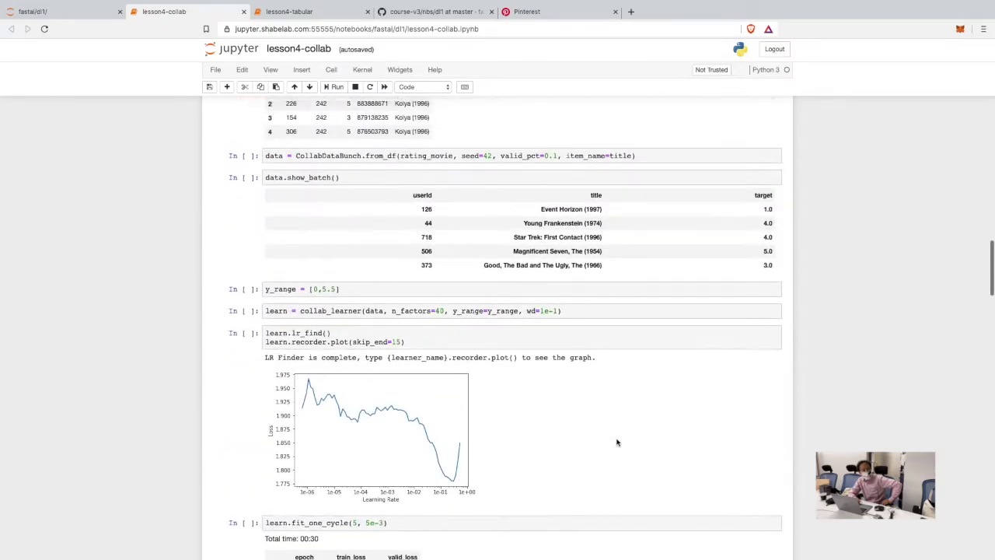
pyautogui.scroll(15, 620, 454)
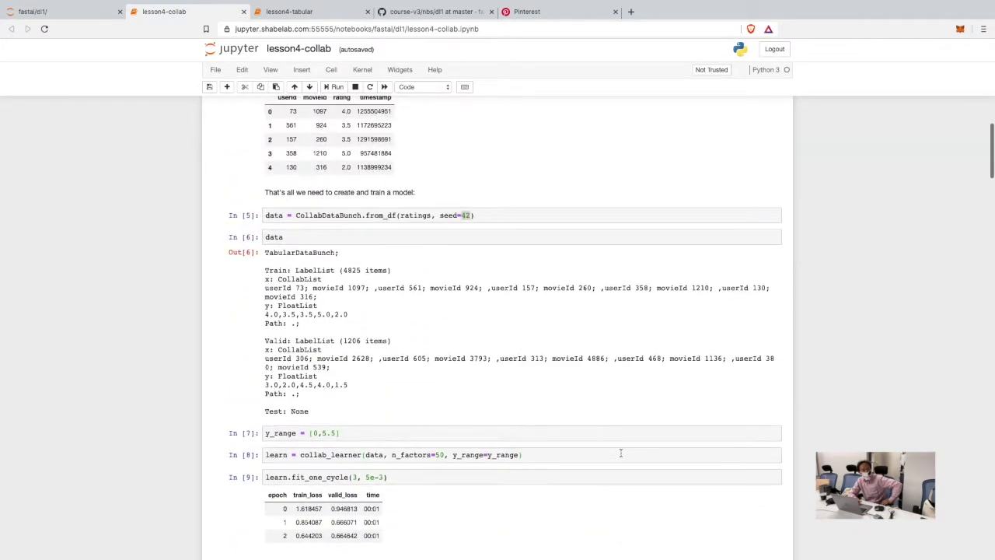
pyautogui.scroll(-5, 364, 440)
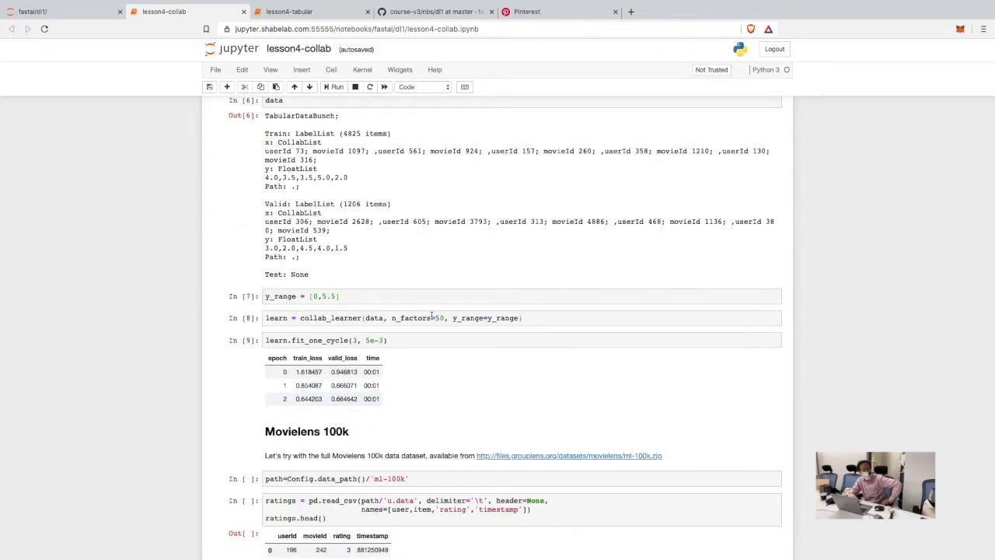
pyautogui.click(413, 326)
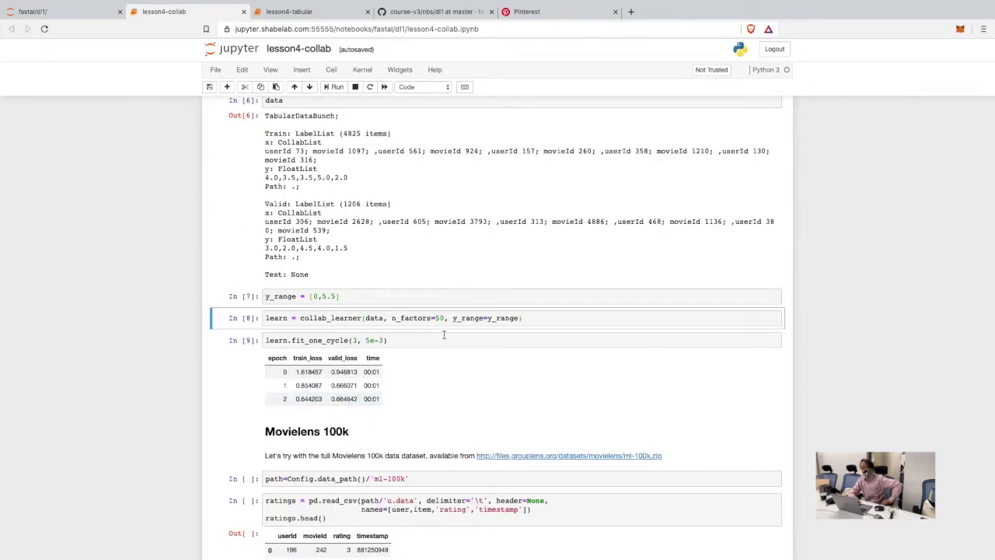
pyautogui.hotkey('ctrl', 'Right')
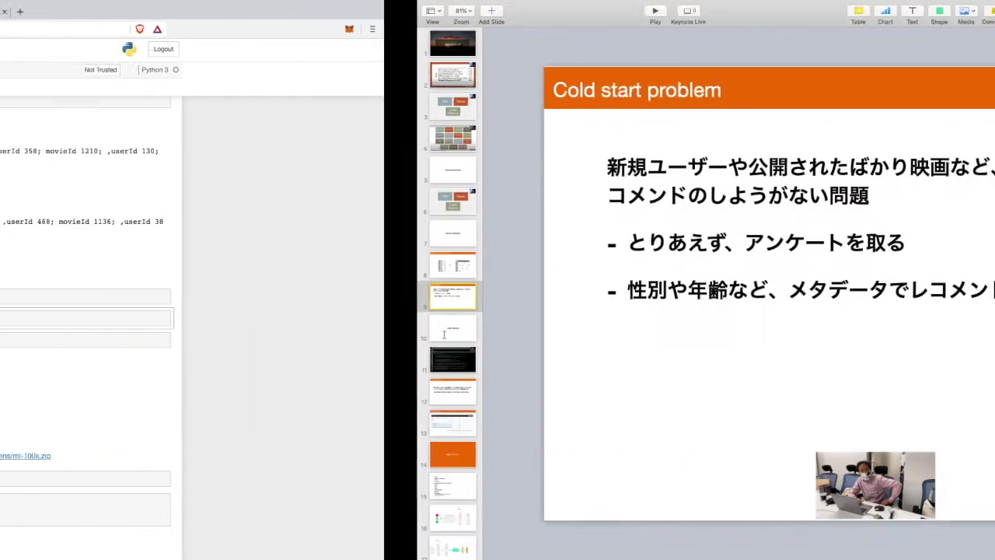